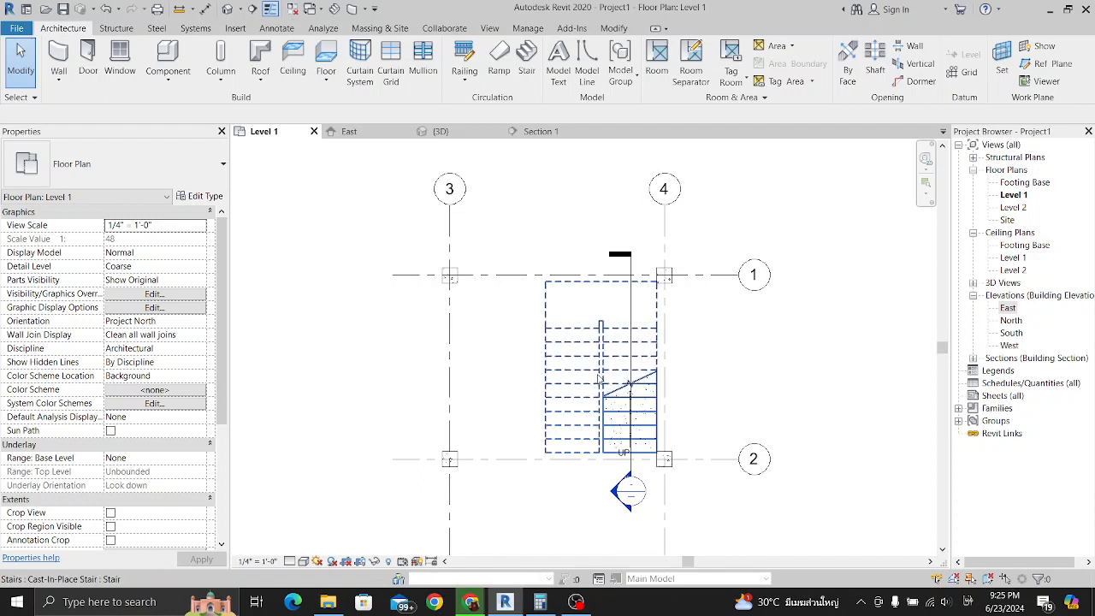
- In the East elevation, extend the lower ends of the grid lines below the Footing Base level, and return to the Level 1 floor plan
scroll(685, 385, up, 1)
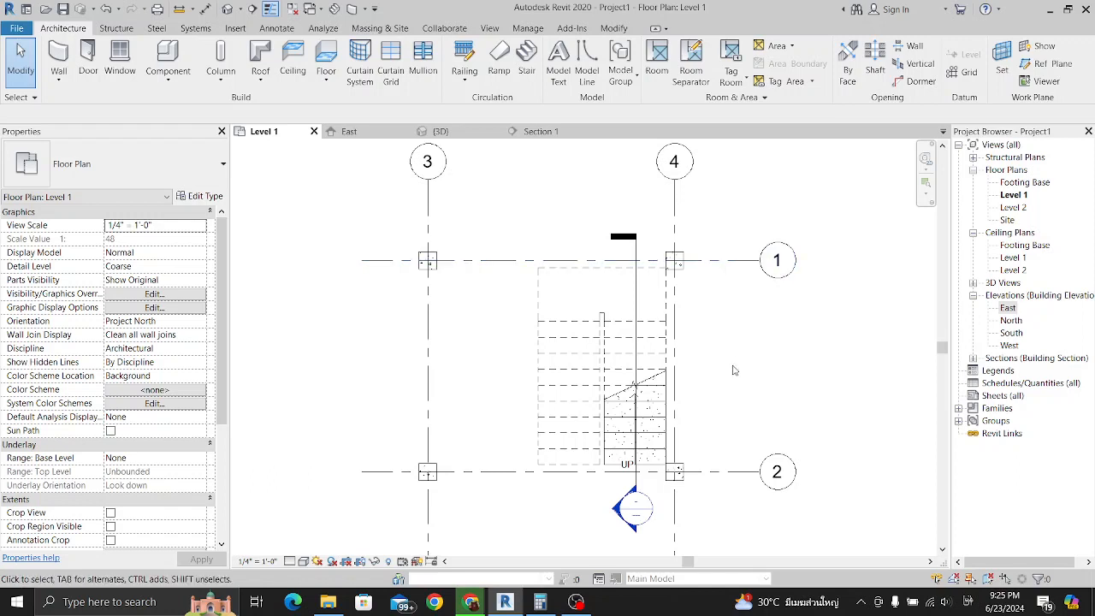
middle_drag(719, 368, 719, 381)
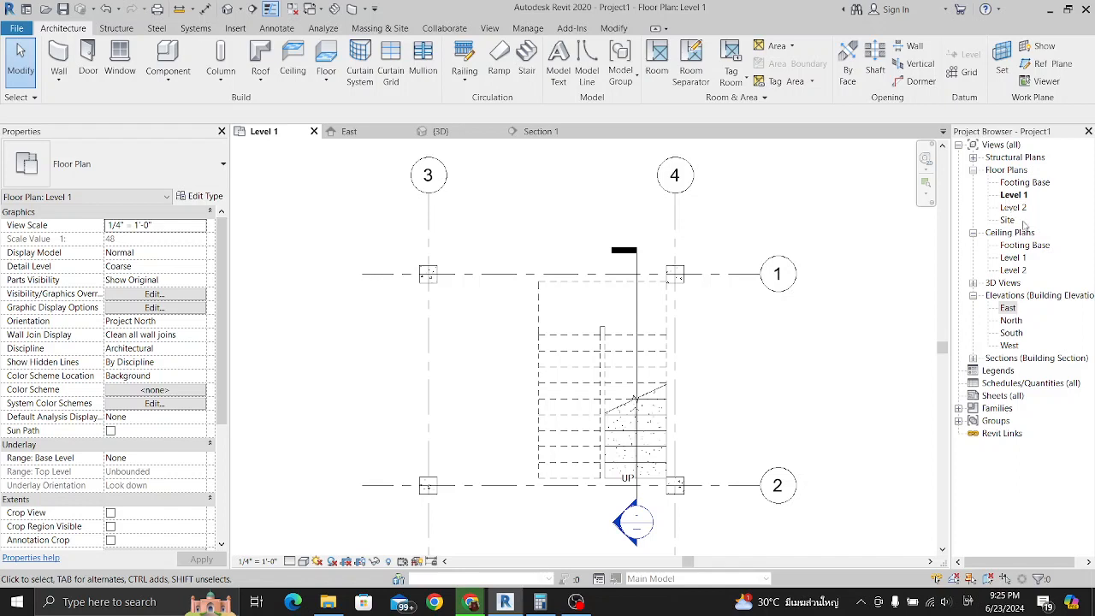
double_click(1007, 308)
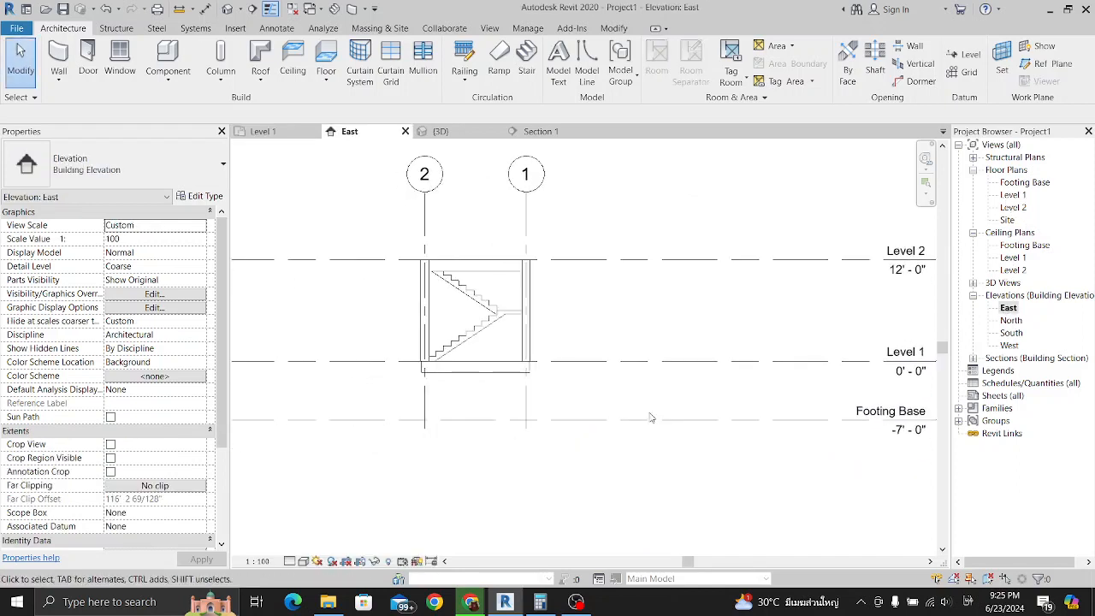
scroll(806, 419, down, 1)
middle_drag(809, 420, 783, 409)
scroll(782, 410, up, 1)
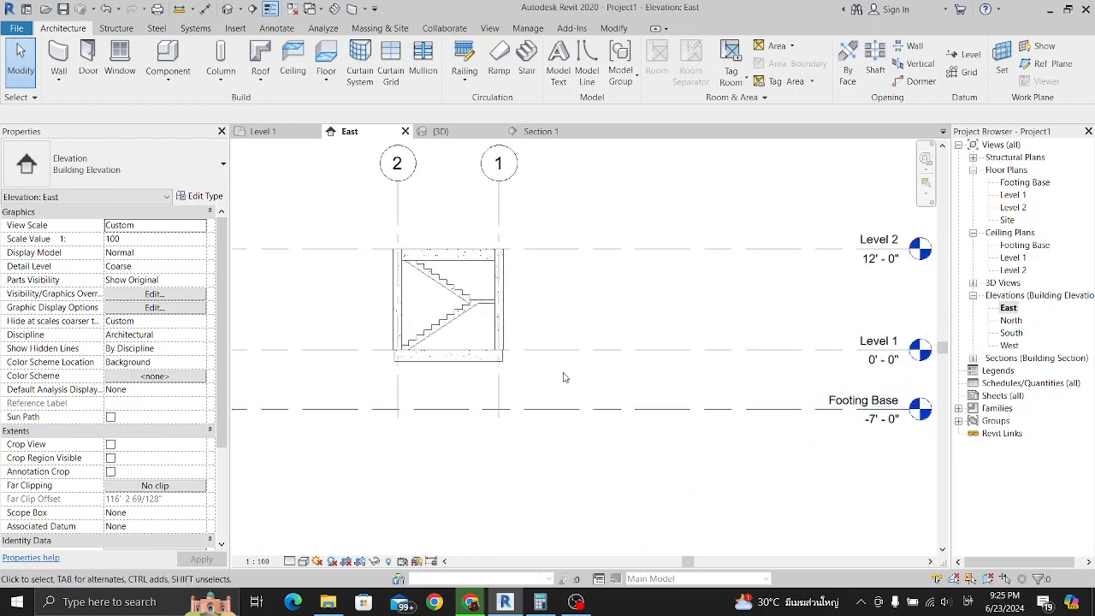
click(499, 400)
scroll(505, 411, up, 1)
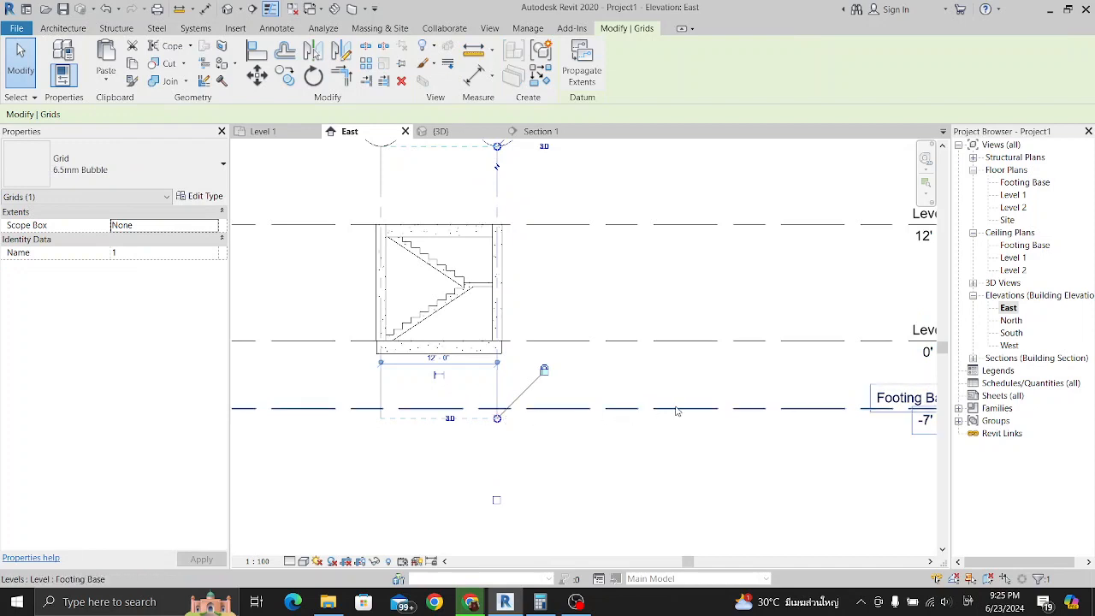
drag(498, 419, 498, 456)
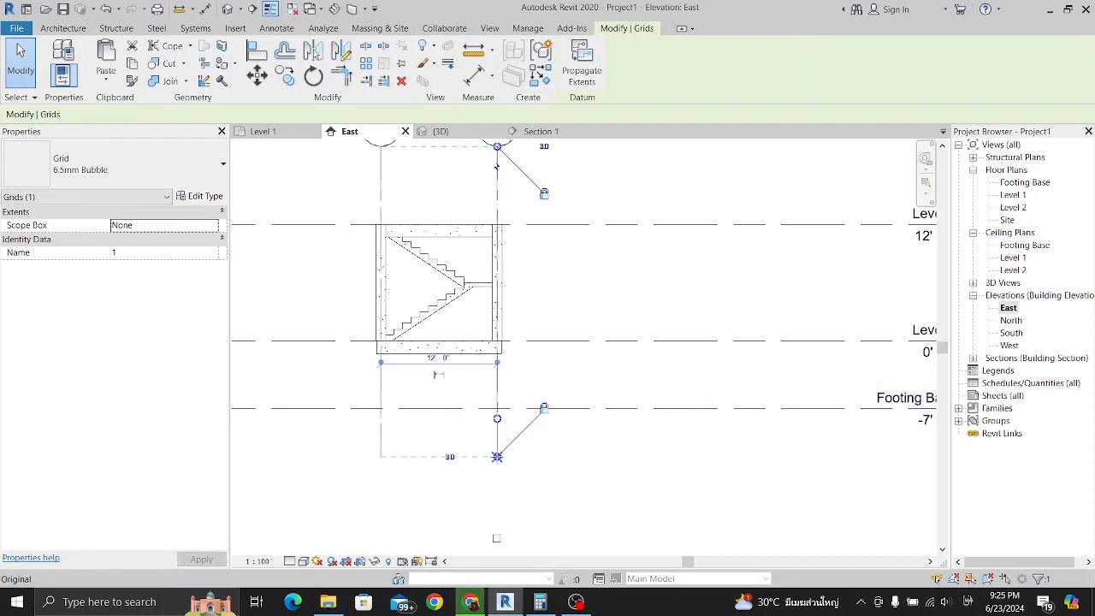
click(799, 382)
scroll(794, 394, down, 1)
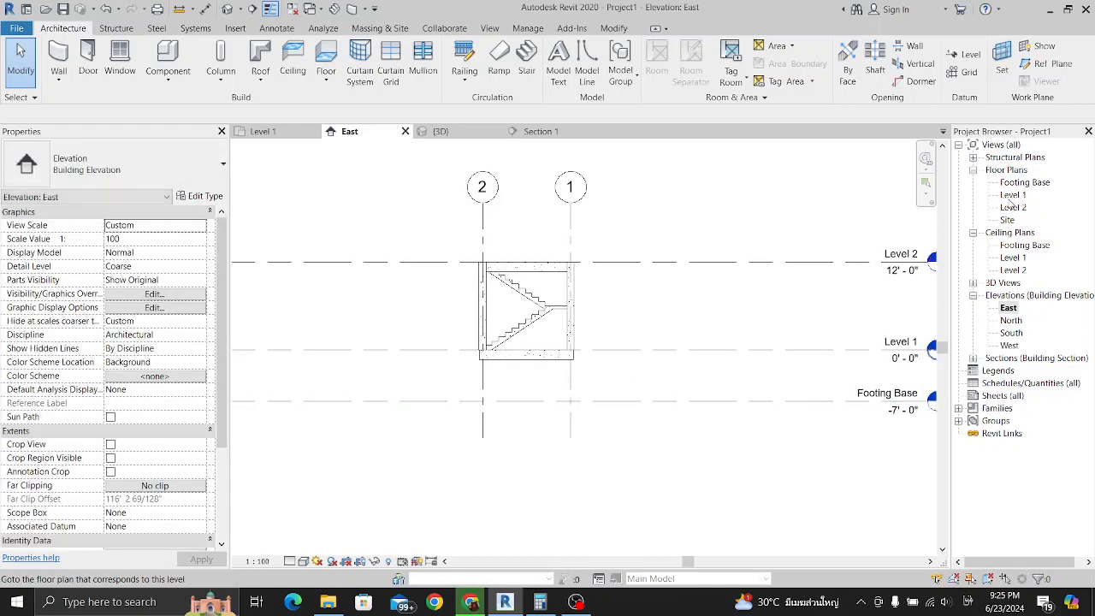
double_click(1012, 196)
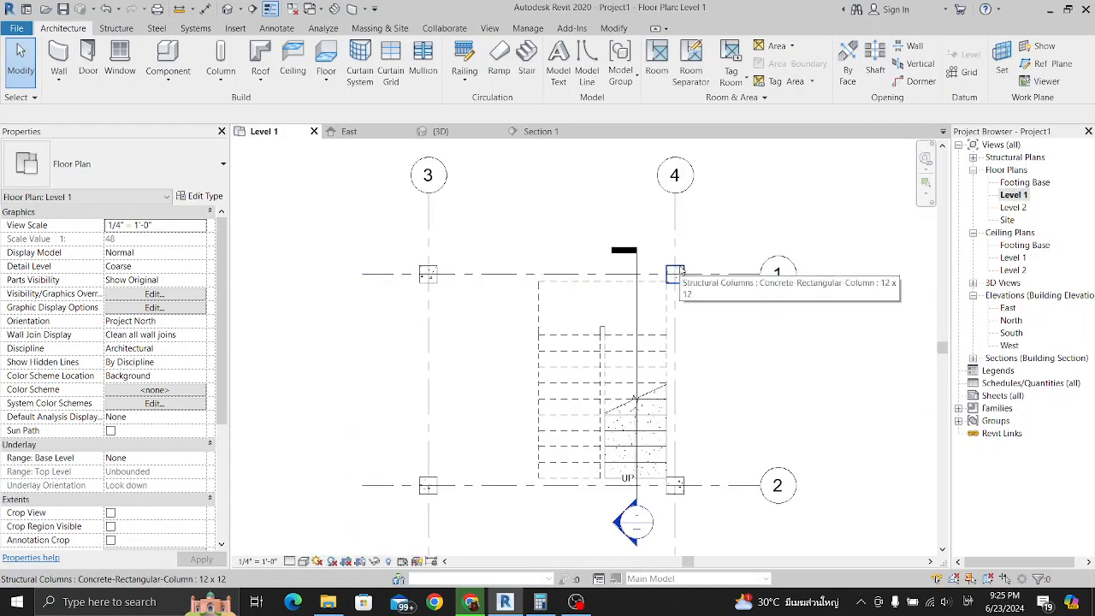
click(676, 274)
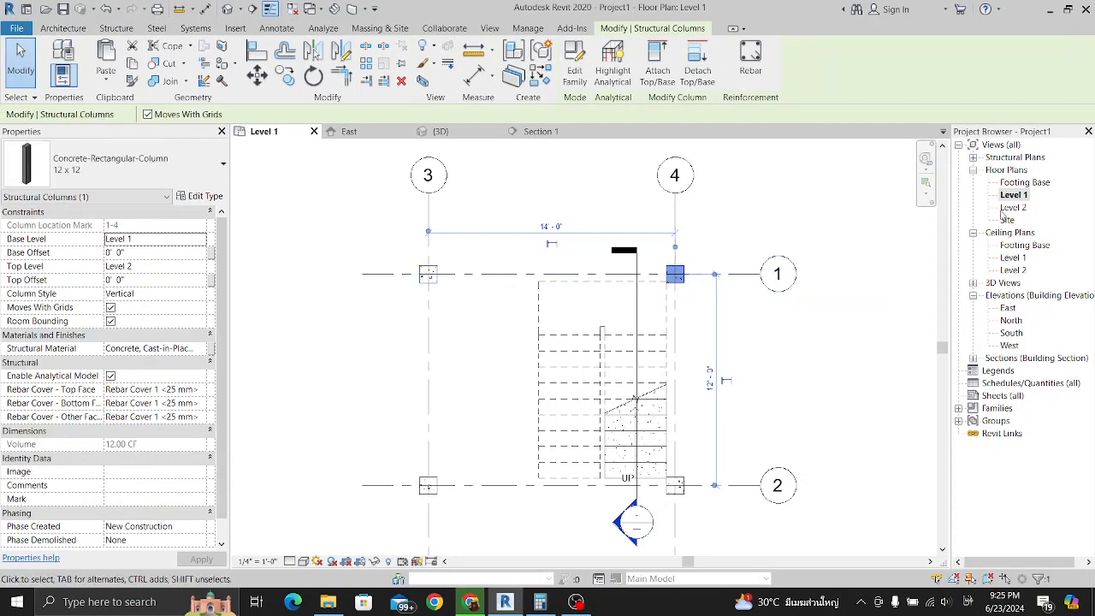
ctrl+click(427, 274)
ctrl+click(428, 485)
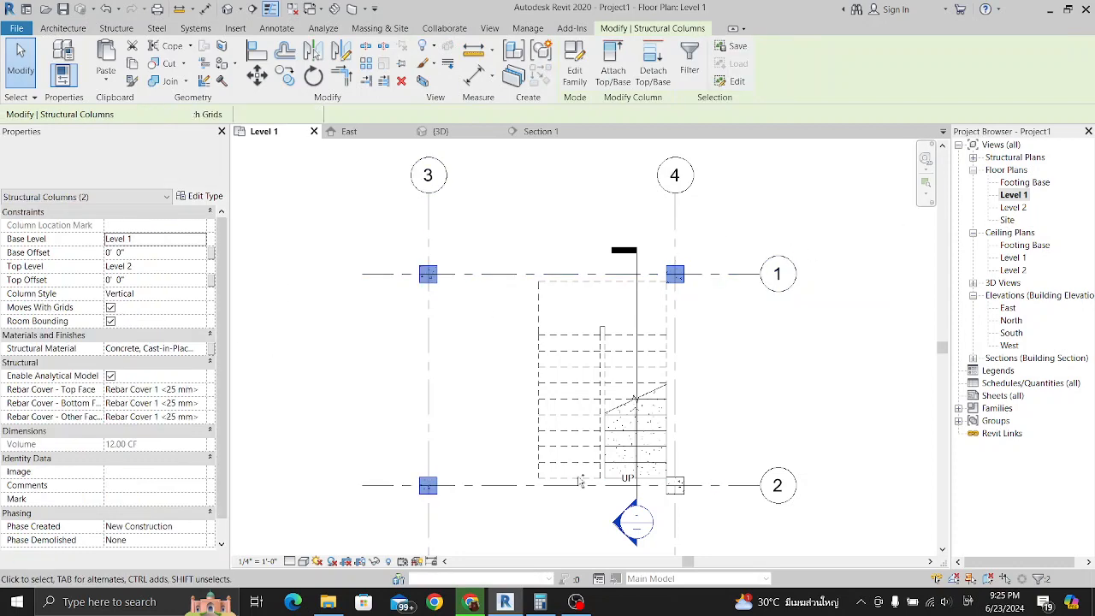
ctrl+click(676, 486)
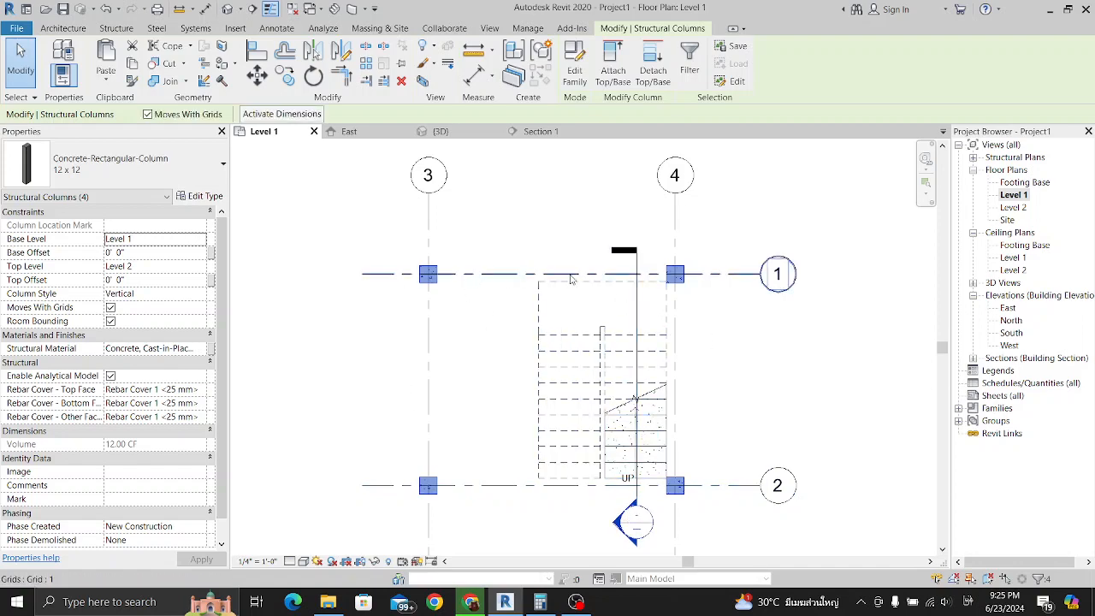
click(528, 228)
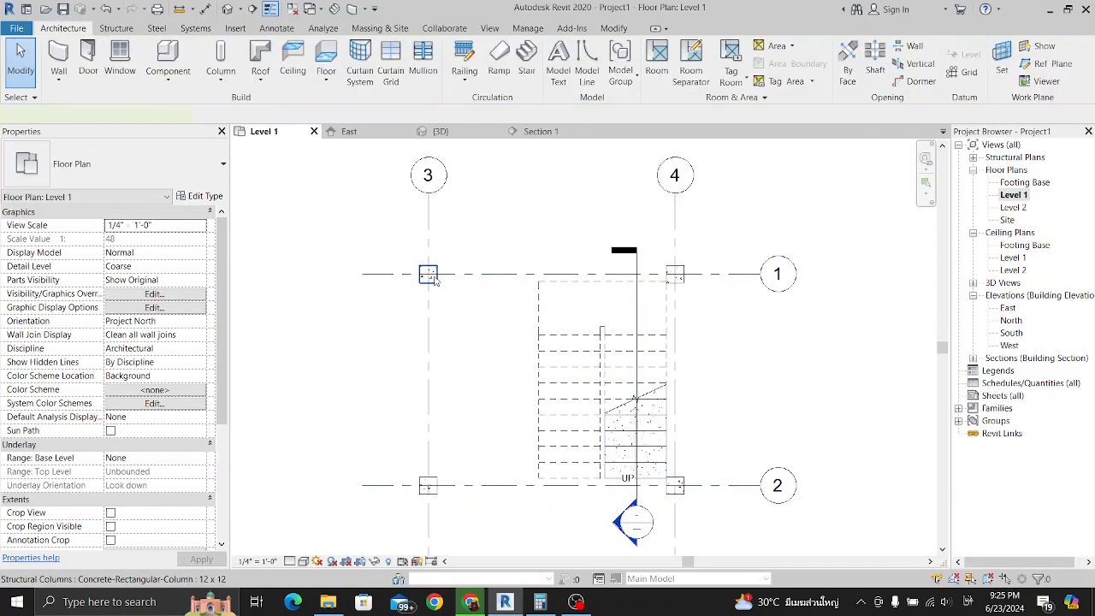
- Select all instances of the 12 x 12 concrete column and copy them, pasting aligned to the Footing Base level
click(431, 276)
right_click(433, 277)
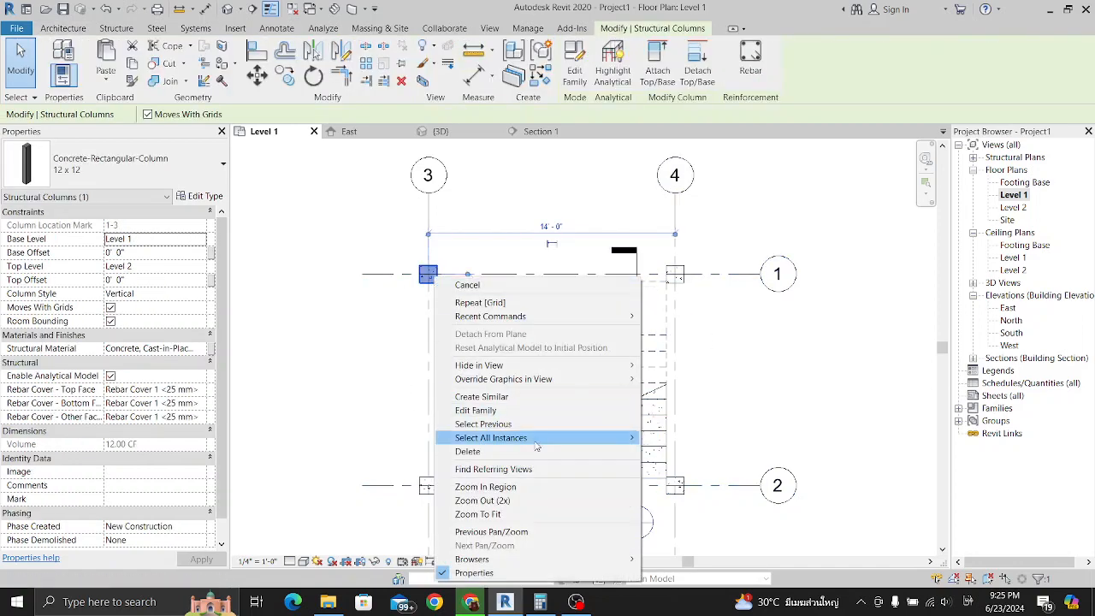
mouse_move(537, 439)
click(686, 438)
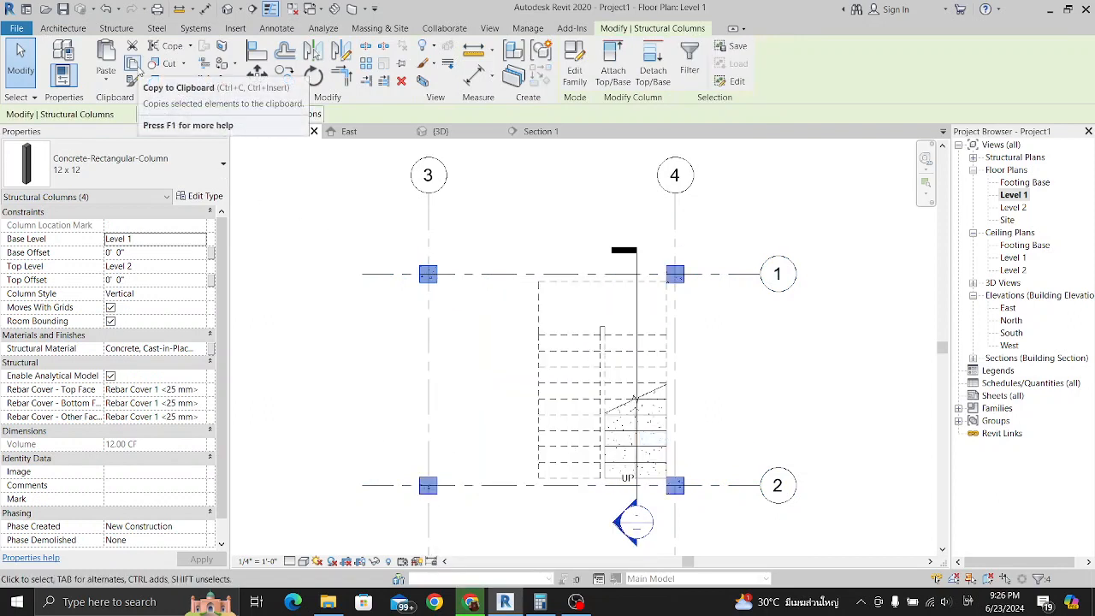
click(133, 64)
click(114, 79)
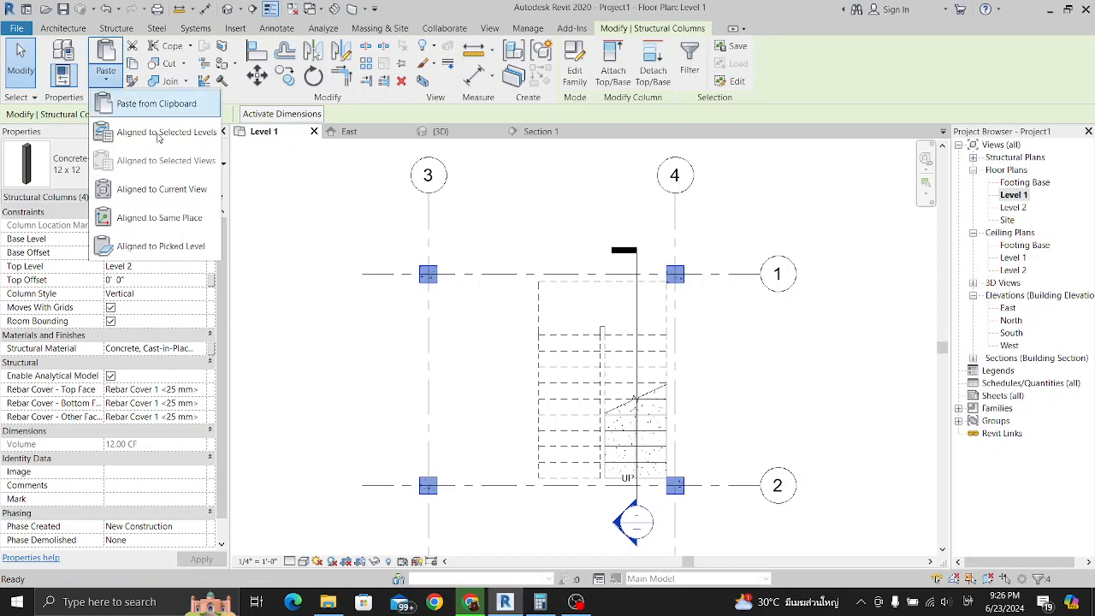
click(150, 130)
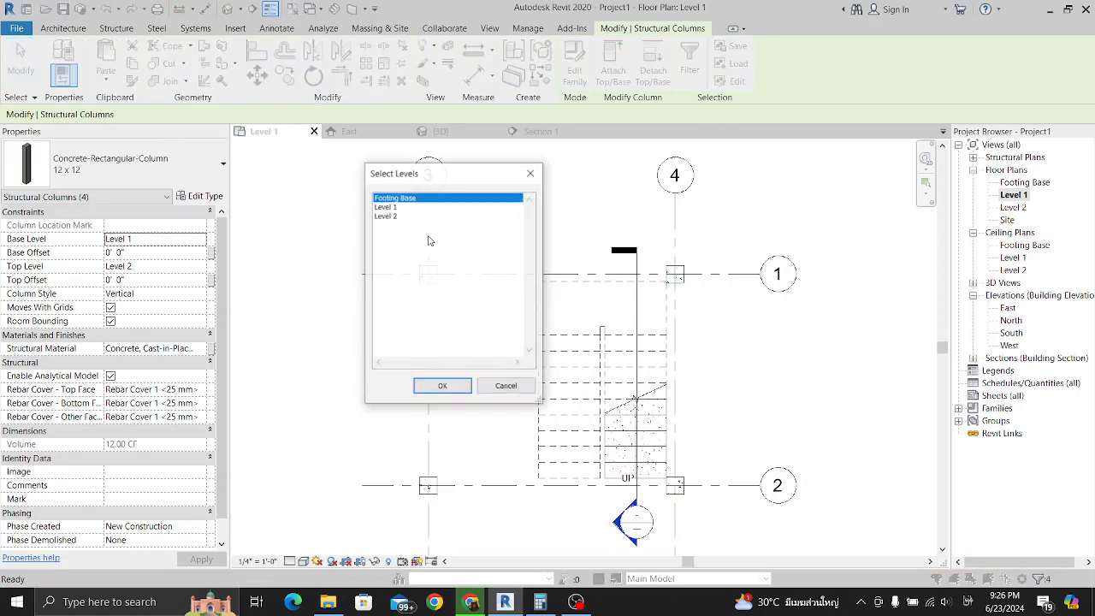
click(442, 385)
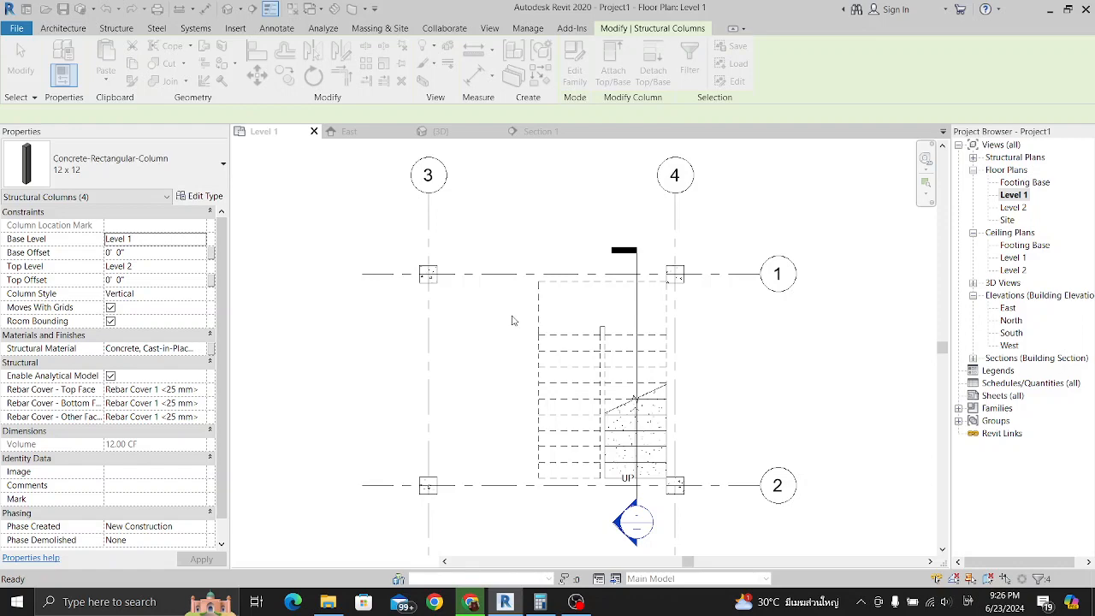
click(332, 163)
- Examine the pasted lower columns and their level constraints in the East elevation
click(347, 131)
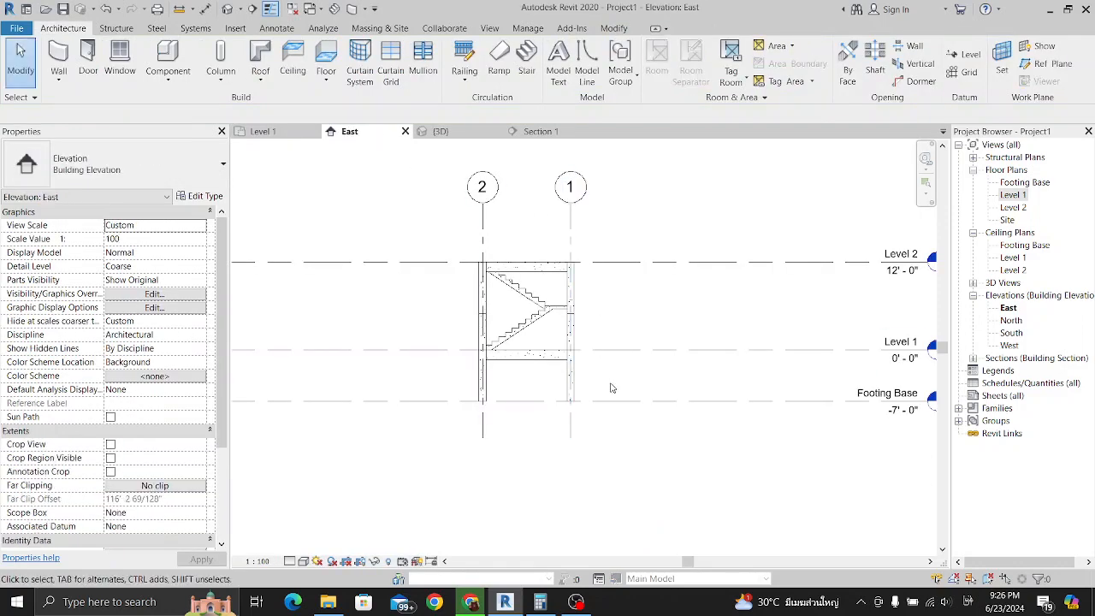
scroll(637, 390, up, 2)
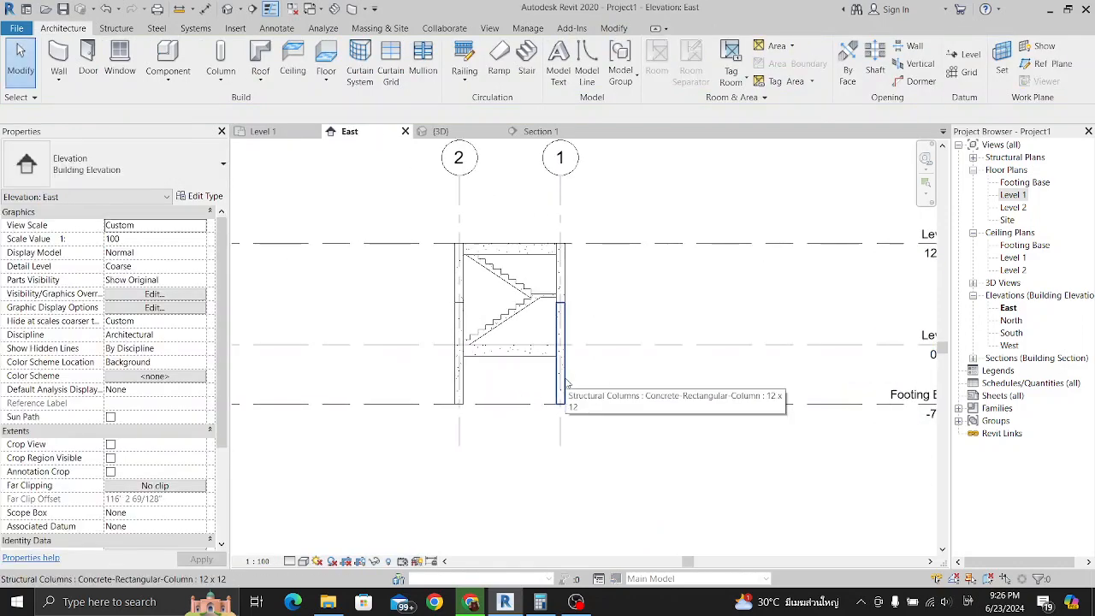
click(461, 376)
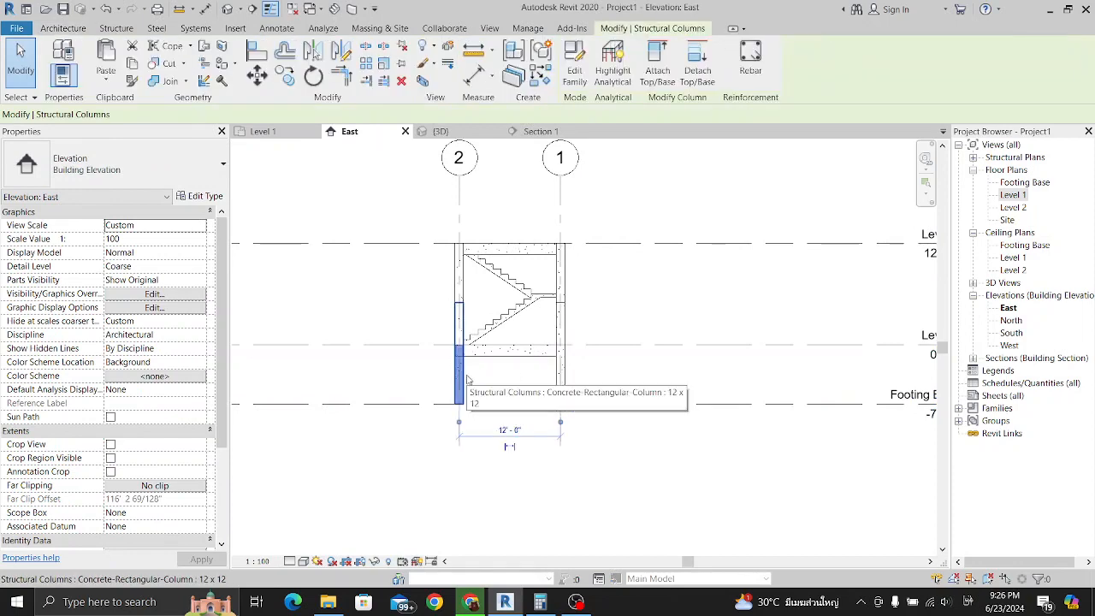
scroll(466, 375, up, 1)
scroll(466, 374, up, 1)
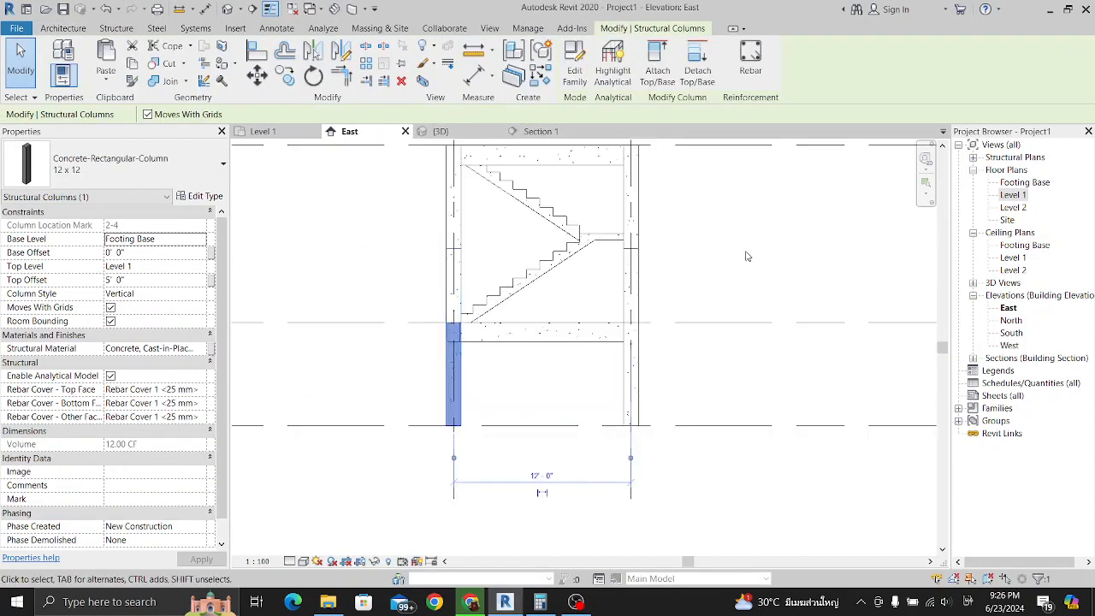
click(745, 255)
scroll(607, 402, down, 4)
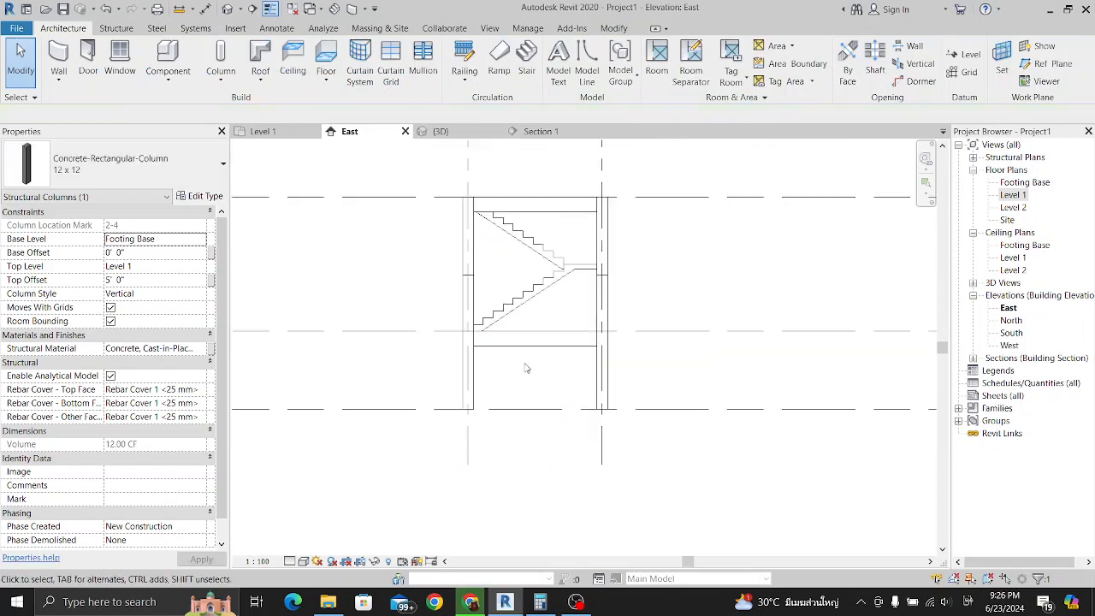
middle_drag(624, 410, 612, 411)
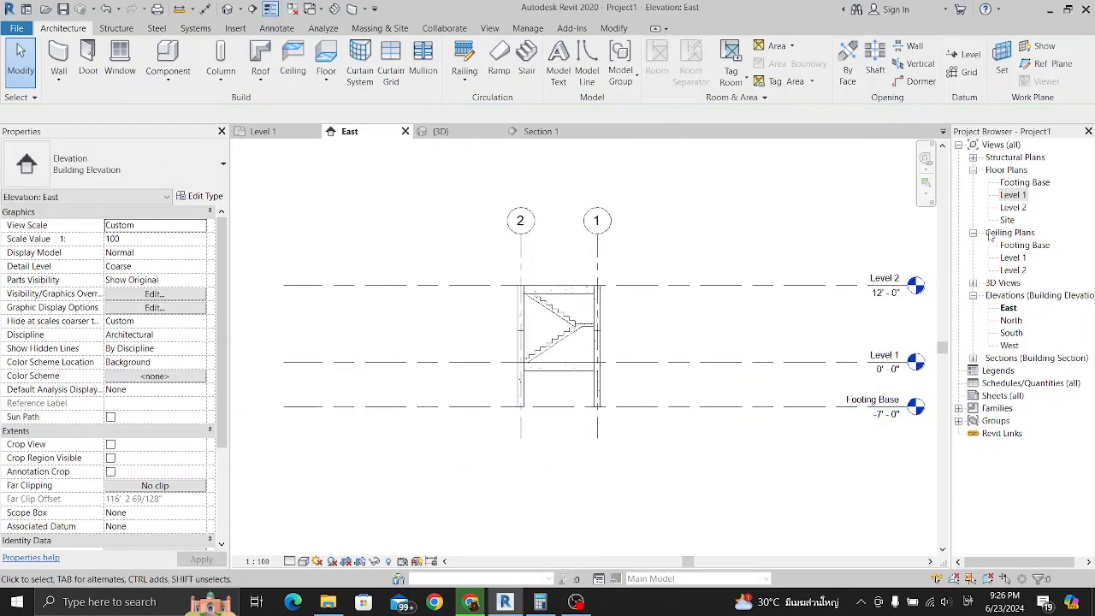
- Open the Footing Base floor plan, dismissing the save reminder without saving the project
double_click(1025, 182)
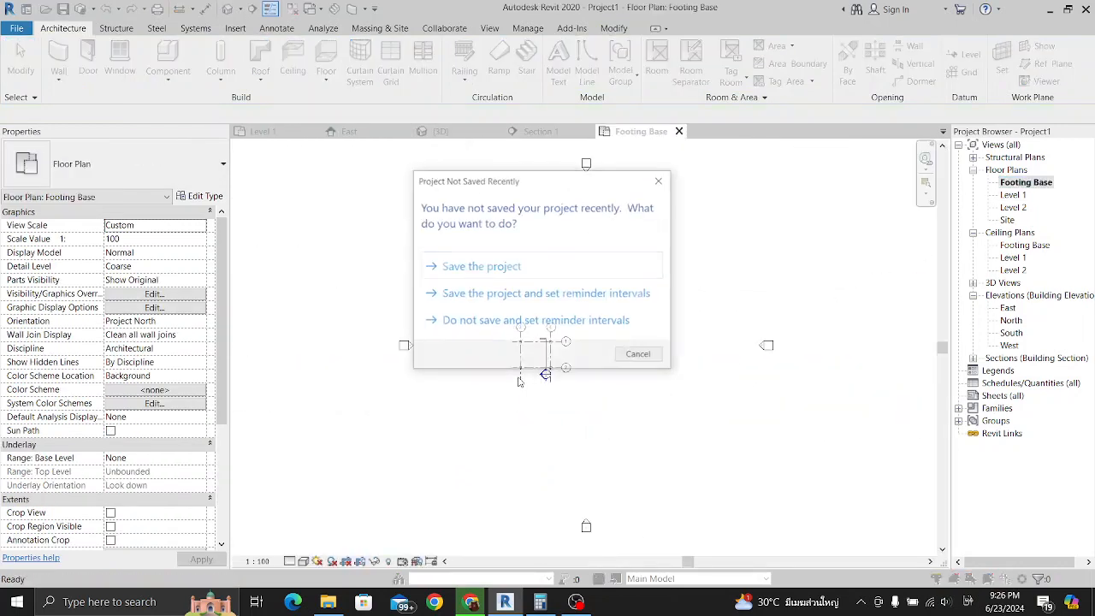
click(639, 356)
scroll(614, 465, up, 3)
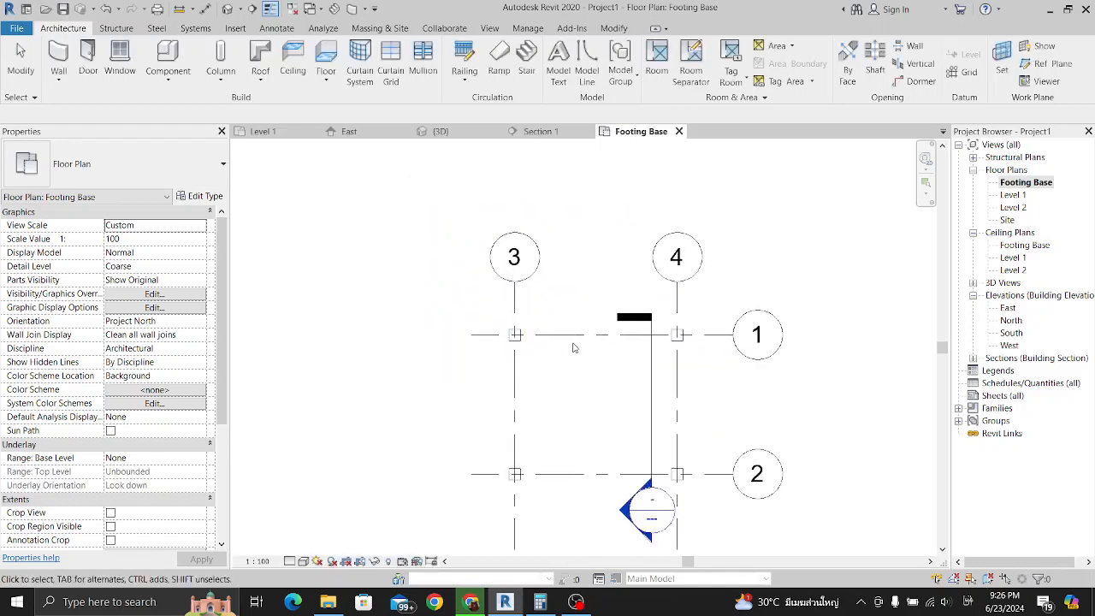
middle_drag(614, 465, 591, 413)
- Set the keyboard input language to English and temporarily hide the section marker beside grid 4 in the Footing Base plan
click(626, 377)
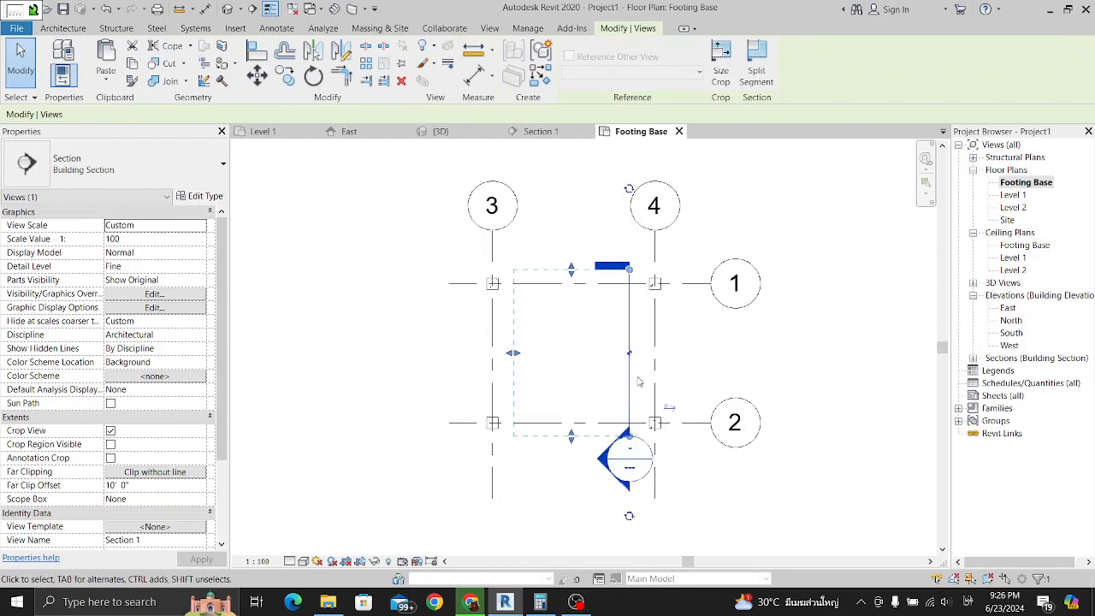
key(super+space)
key(super+space)
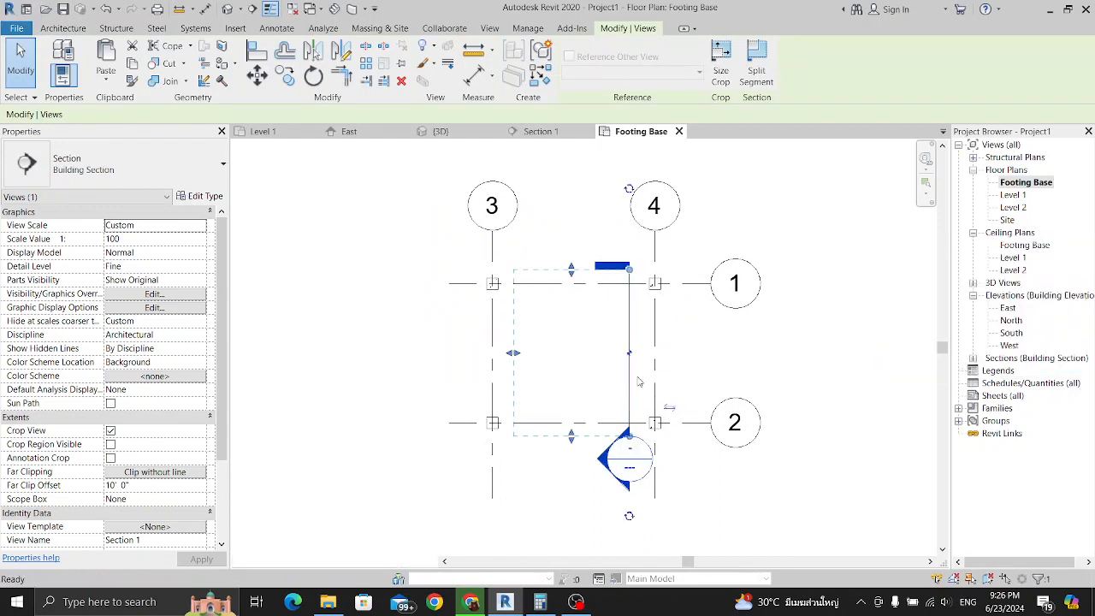
key(h)
key(h)
scroll(719, 347, up, 1)
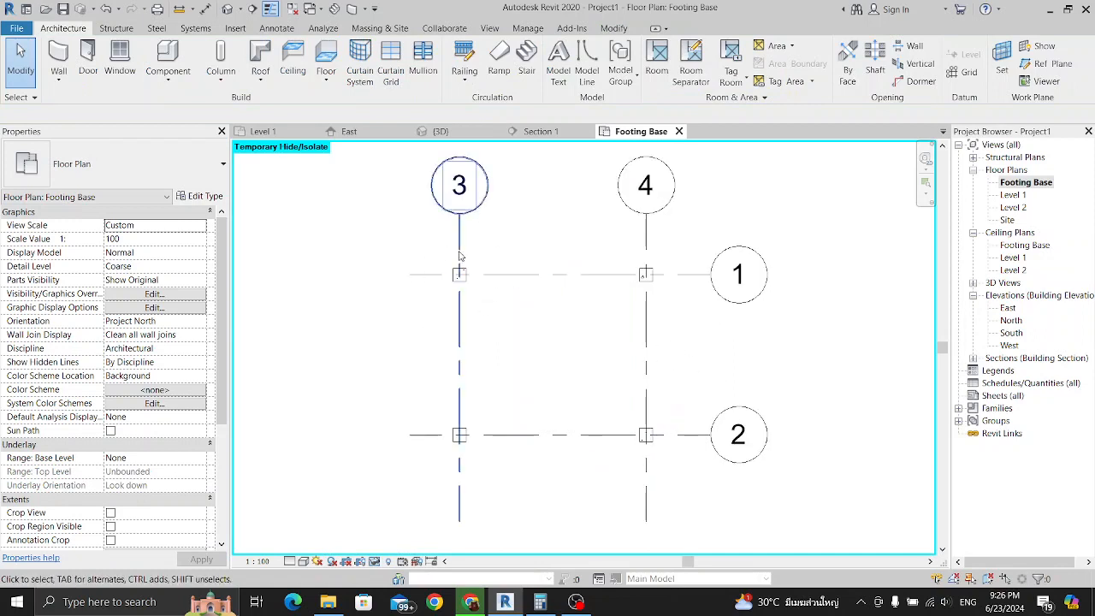
- Start placing an isolated foundation and review the type dimensions of Footing-Rectangular 6 x 6 x 14" without changing them
click(125, 30)
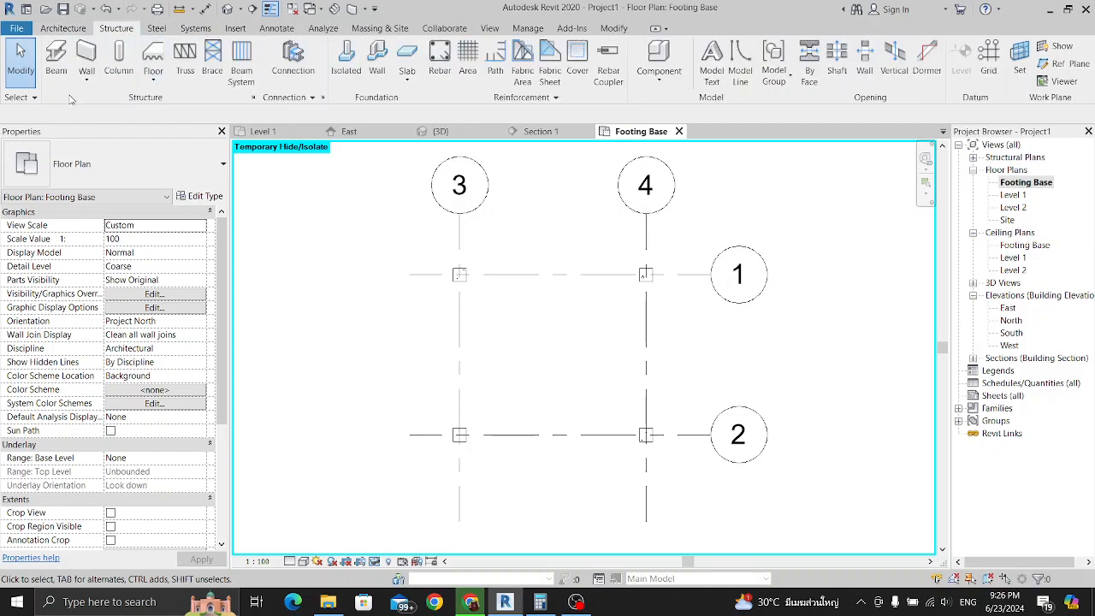
click(346, 68)
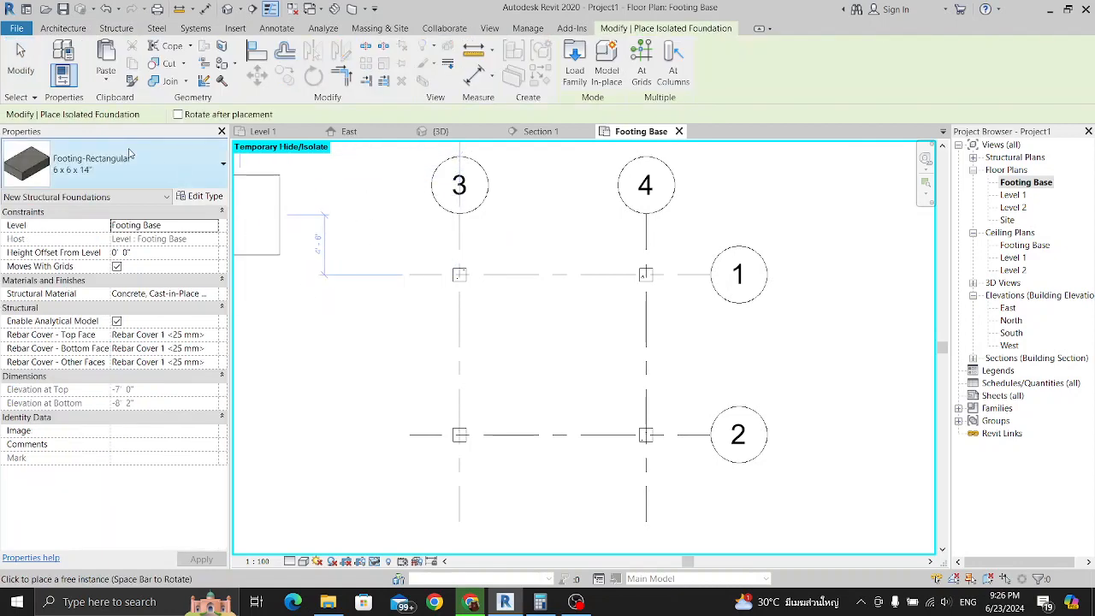
click(199, 196)
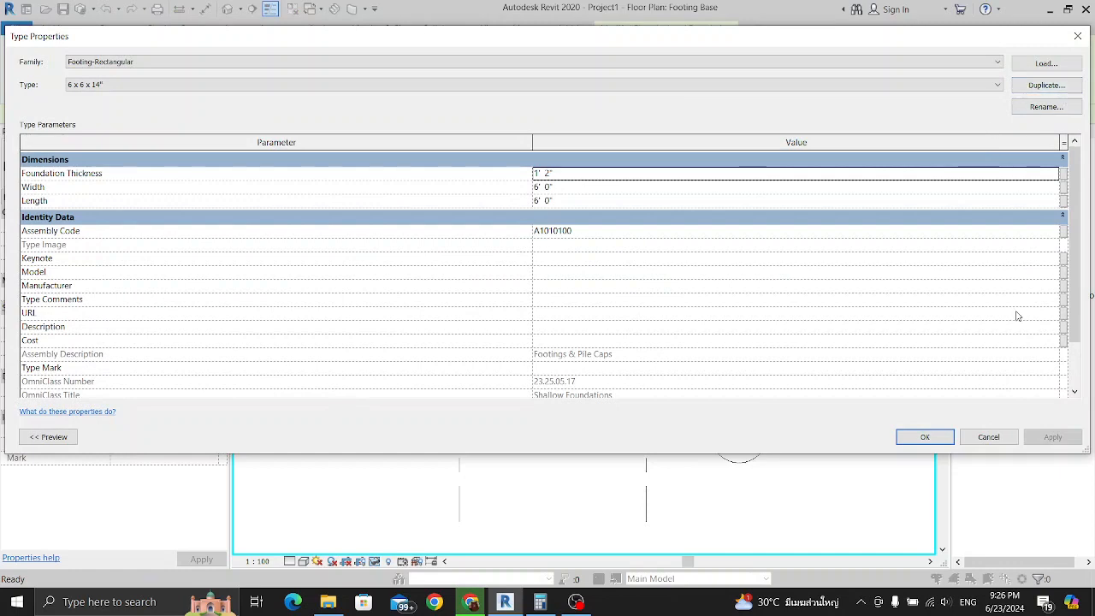
click(971, 439)
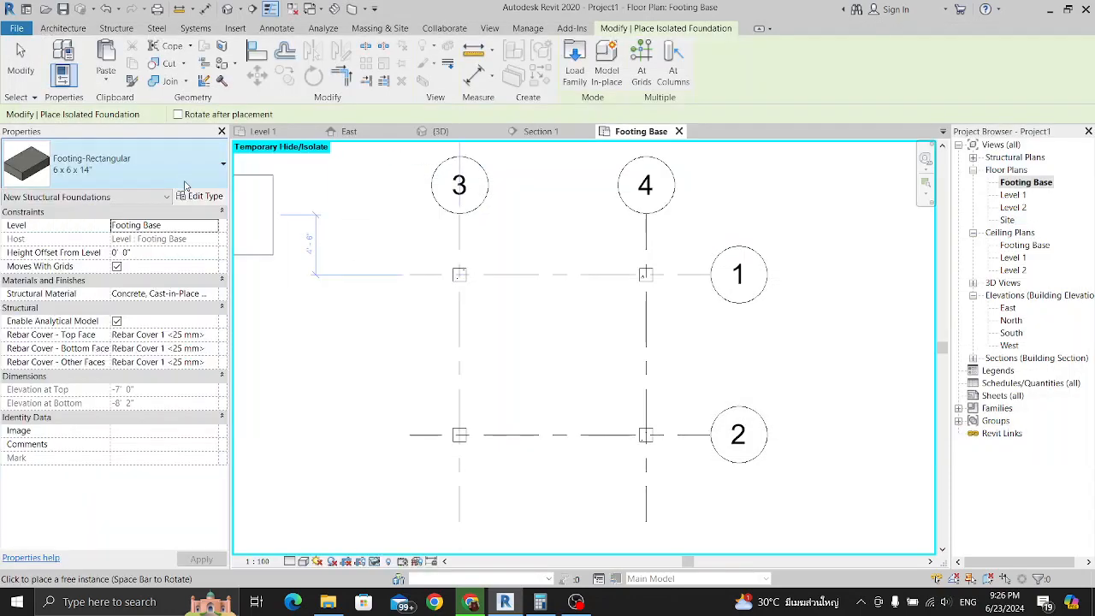
- Load the Footing-Rectangular family from the US Imperial Structural Foundations library folder
click(567, 76)
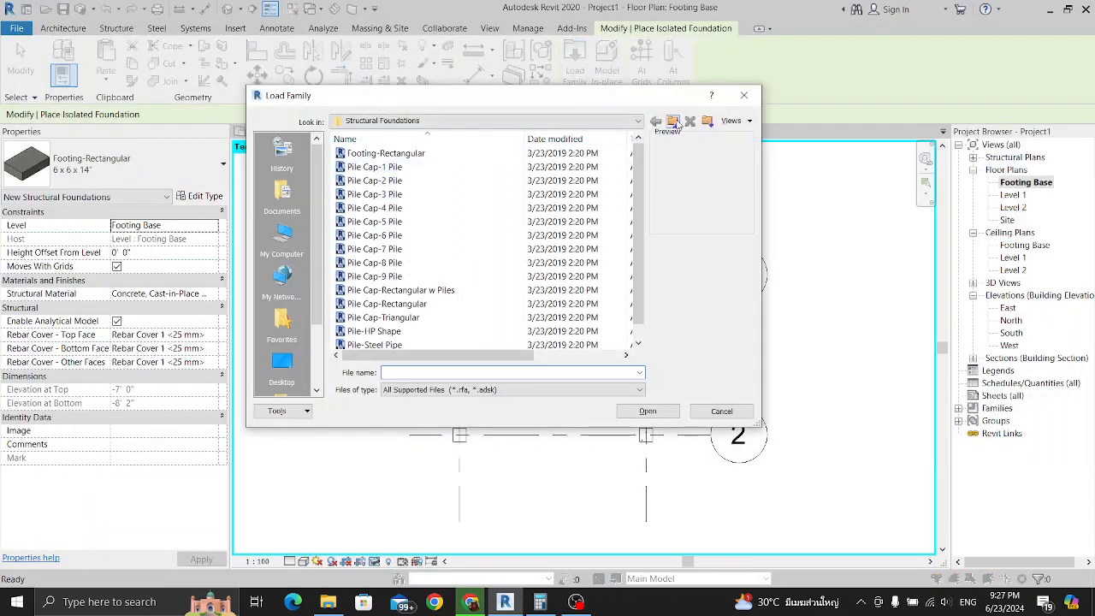
click(673, 121)
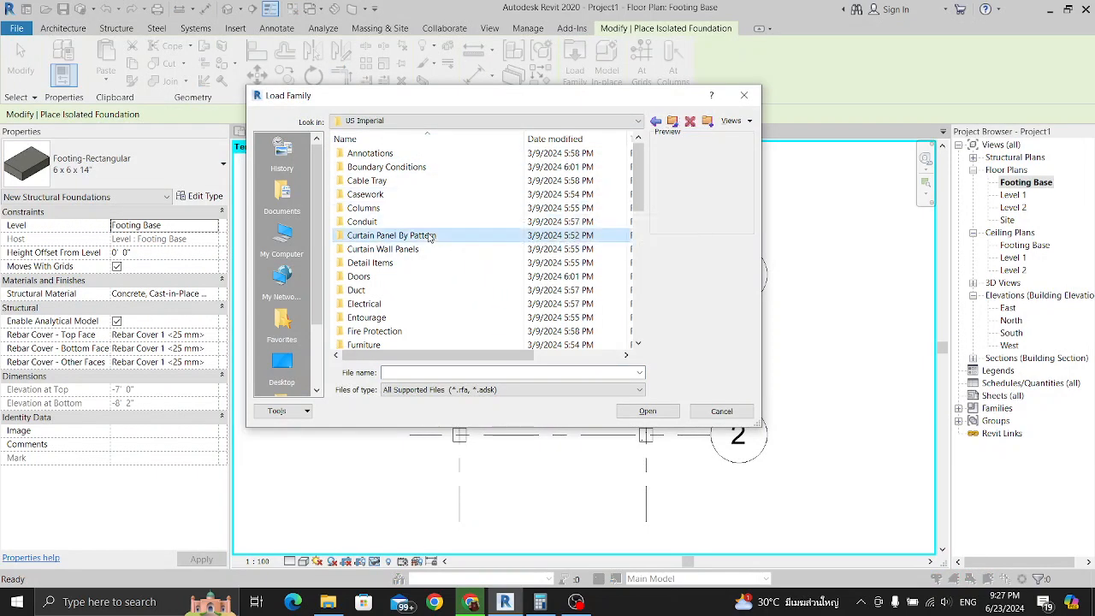
key(s)
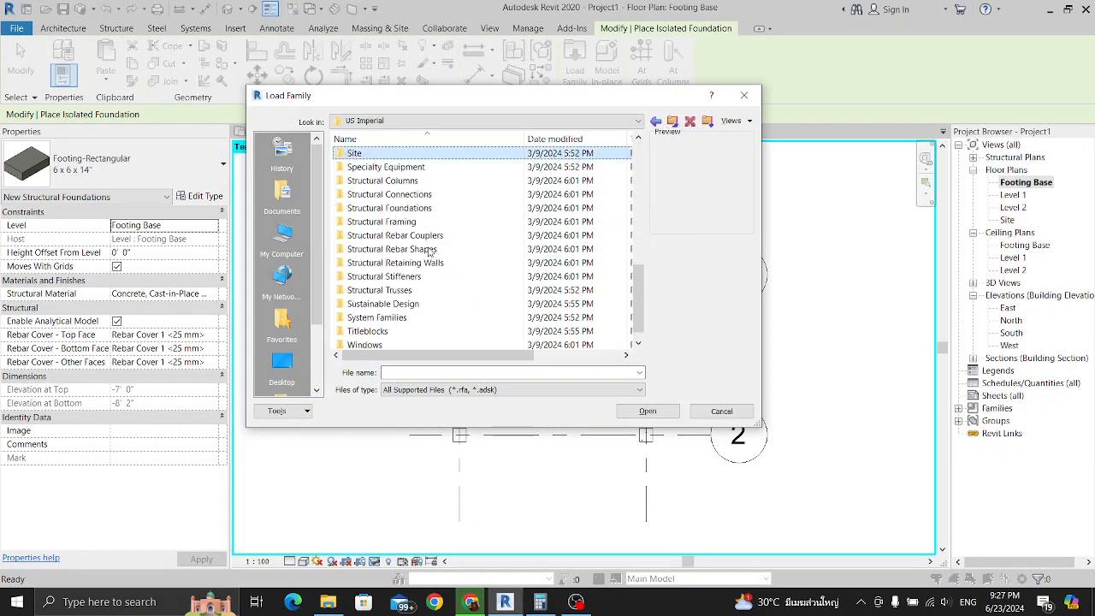
click(431, 207)
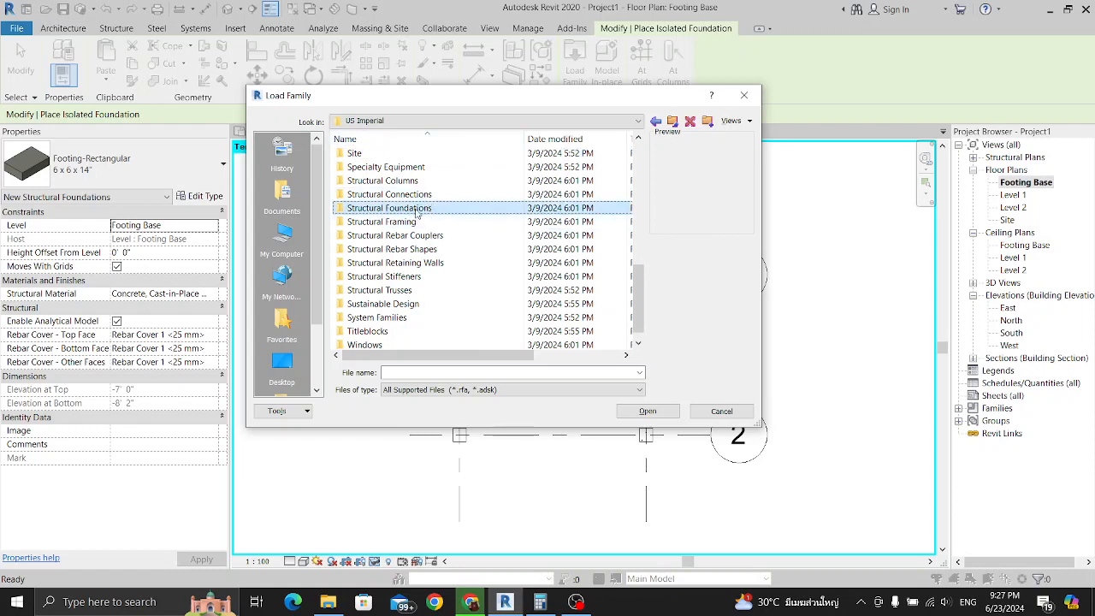
double_click(417, 209)
click(385, 154)
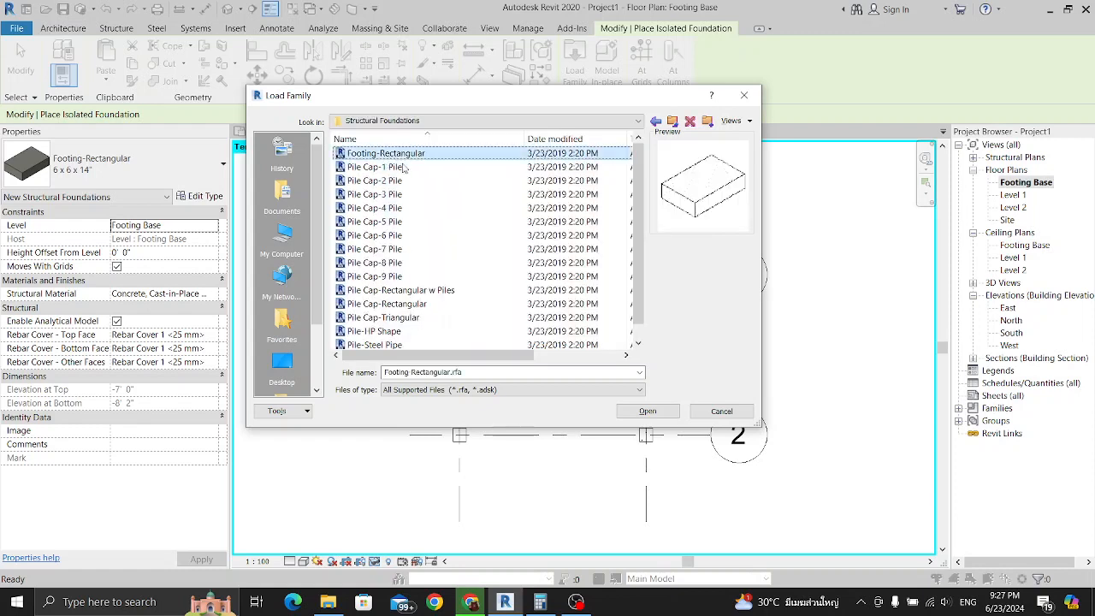
click(647, 411)
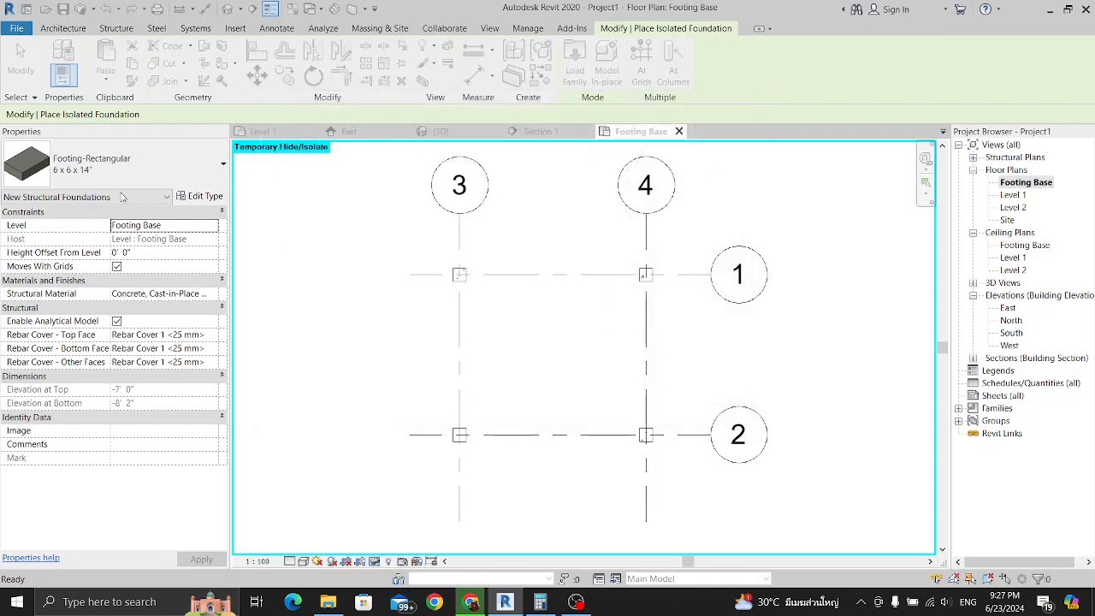
- Duplicate the rectangular footing type as 5 x 5 x 12, with 5' width, 5' length and 1' foundation thickness
click(192, 198)
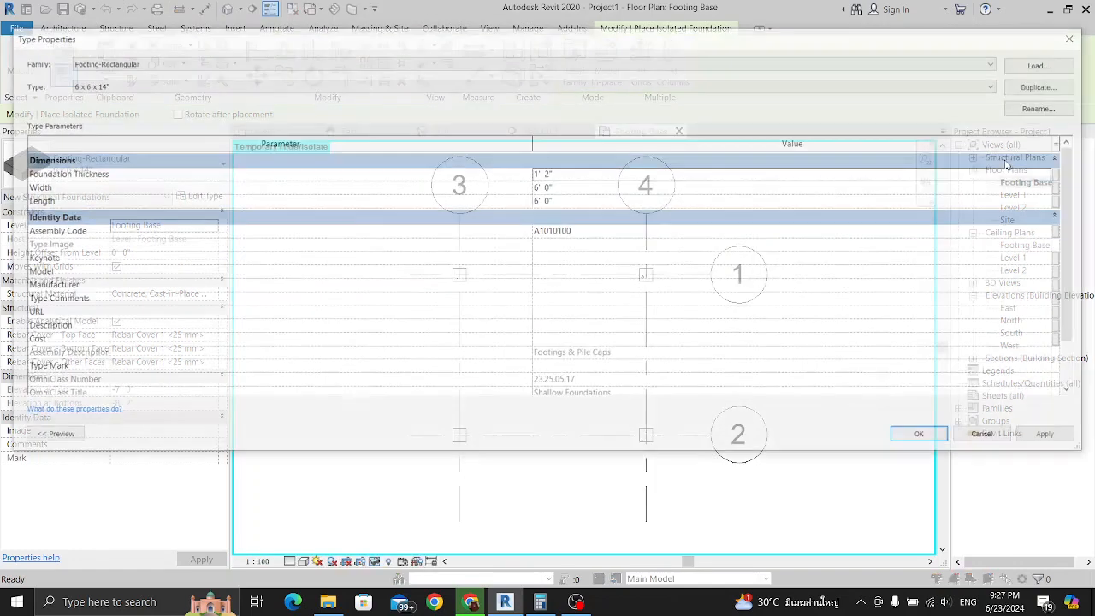
click(1039, 85)
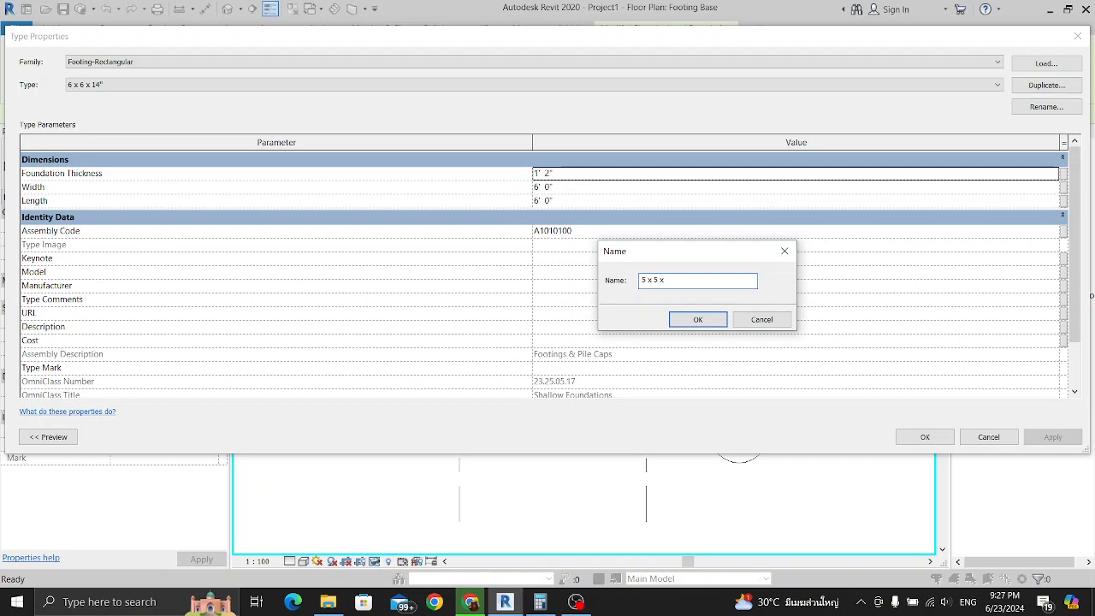
key(Return)
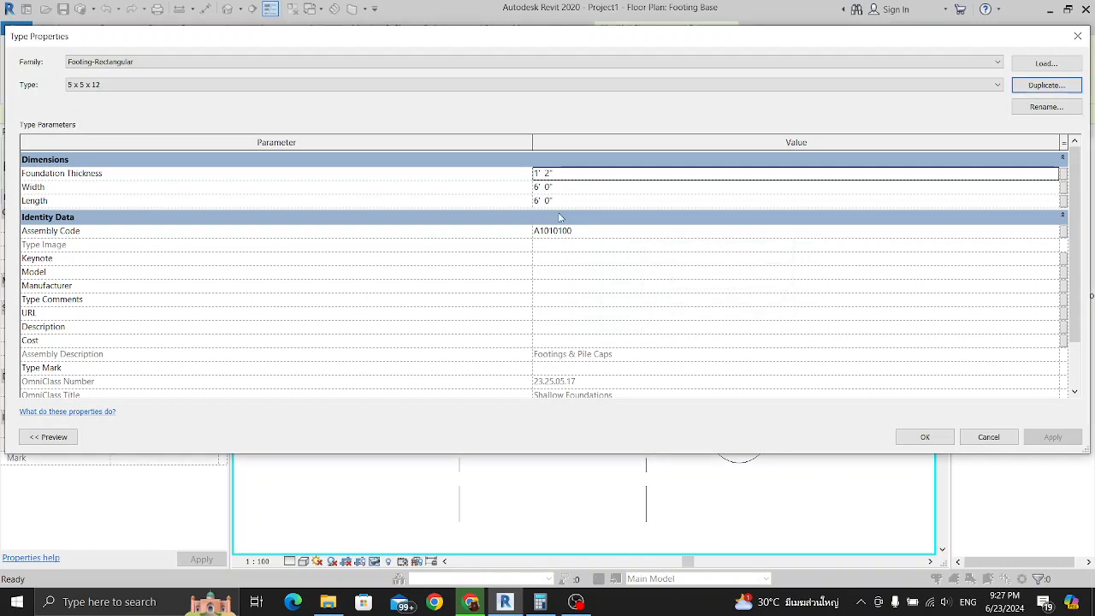
click(579, 186)
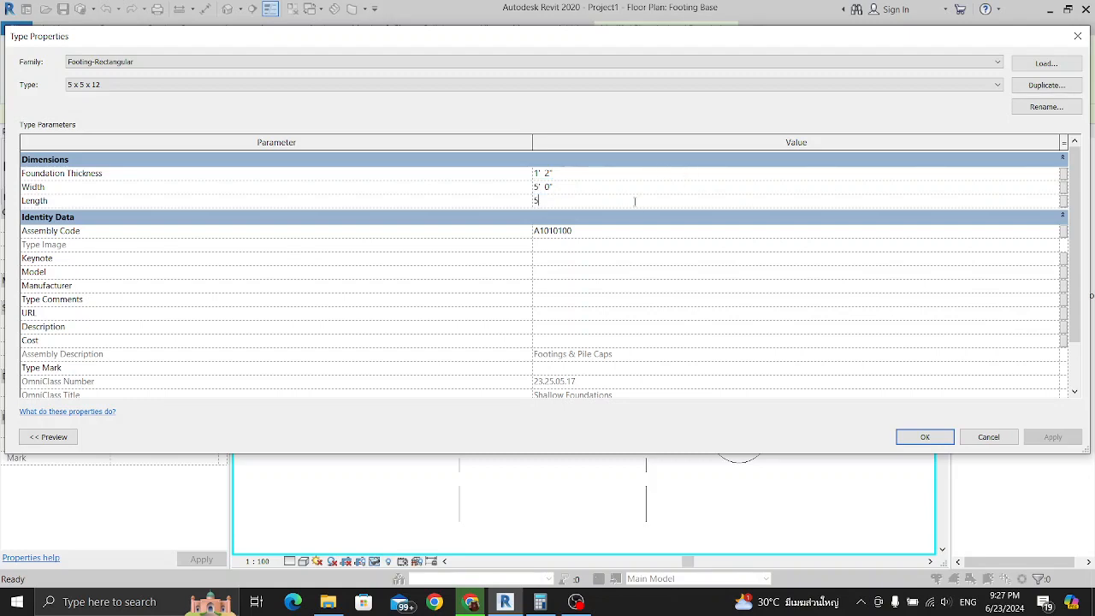
text(5)
click(636, 173)
click(923, 437)
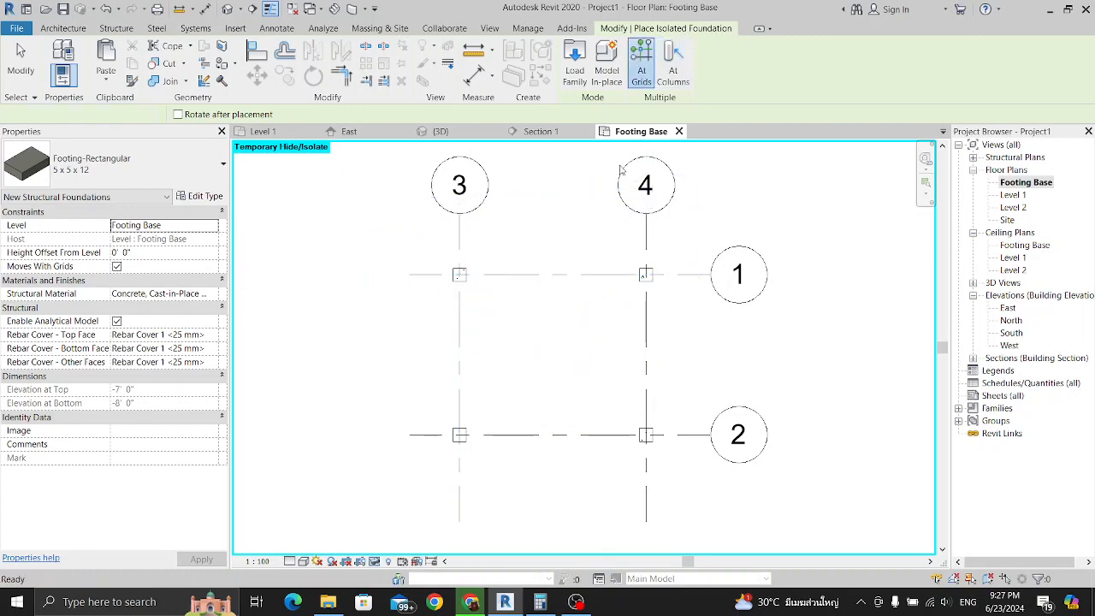
- Place 5 x 5 x 12 footings at all intersections of grids 3 and 4 with grids 1 and 2, and end the placement
click(642, 61)
mouse_move(434, 248)
mouse_down()
mouse_move(639, 481)
mouse_move(670, 471)
mouse_move(430, 300)
mouse_move(434, 256)
mouse_up()
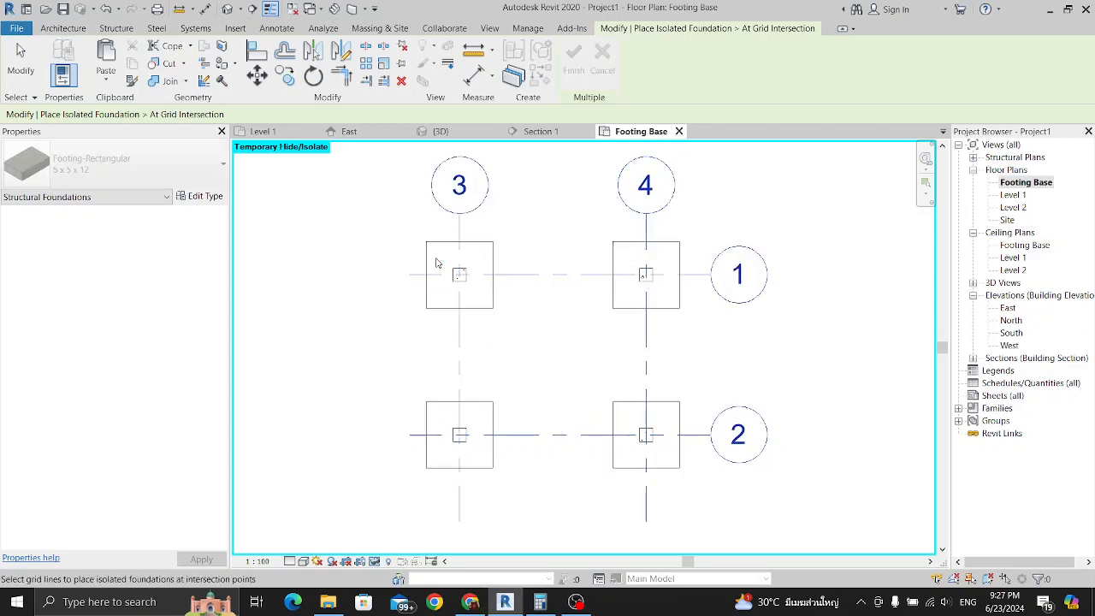
click(574, 62)
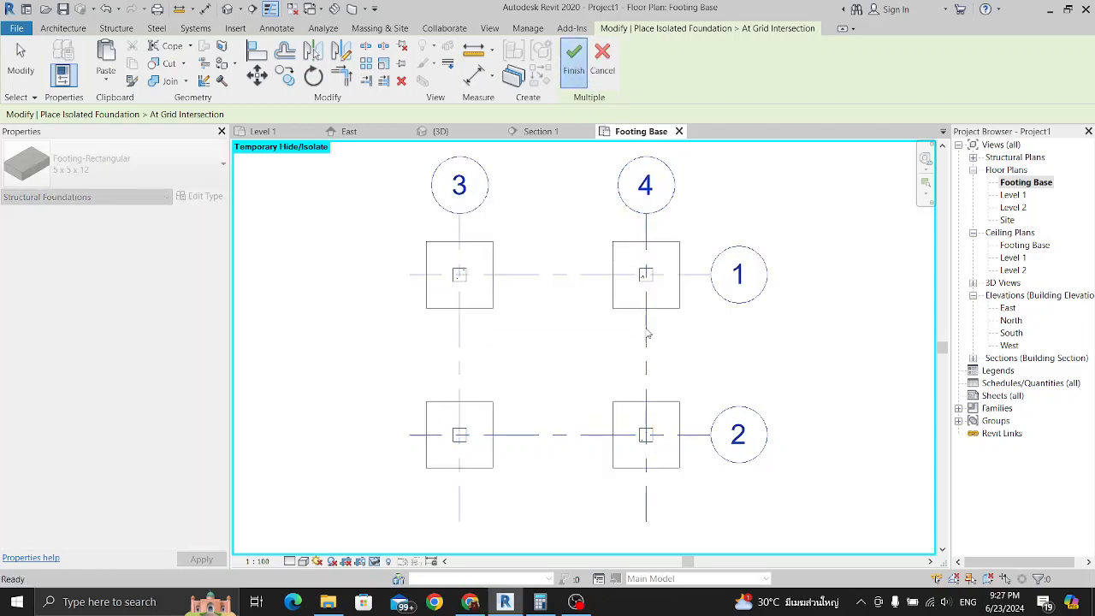
right_click(531, 353)
click(545, 359)
right_click(546, 356)
click(556, 365)
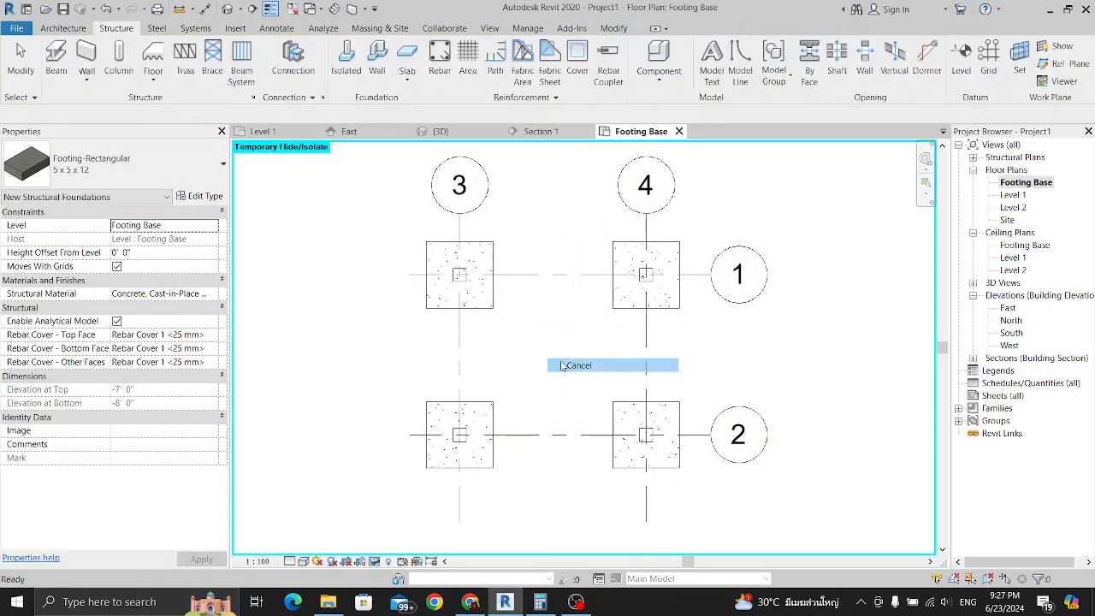
- Examine in the East elevation how the footings sit relative to the Footing Base level and the column bottoms
click(352, 131)
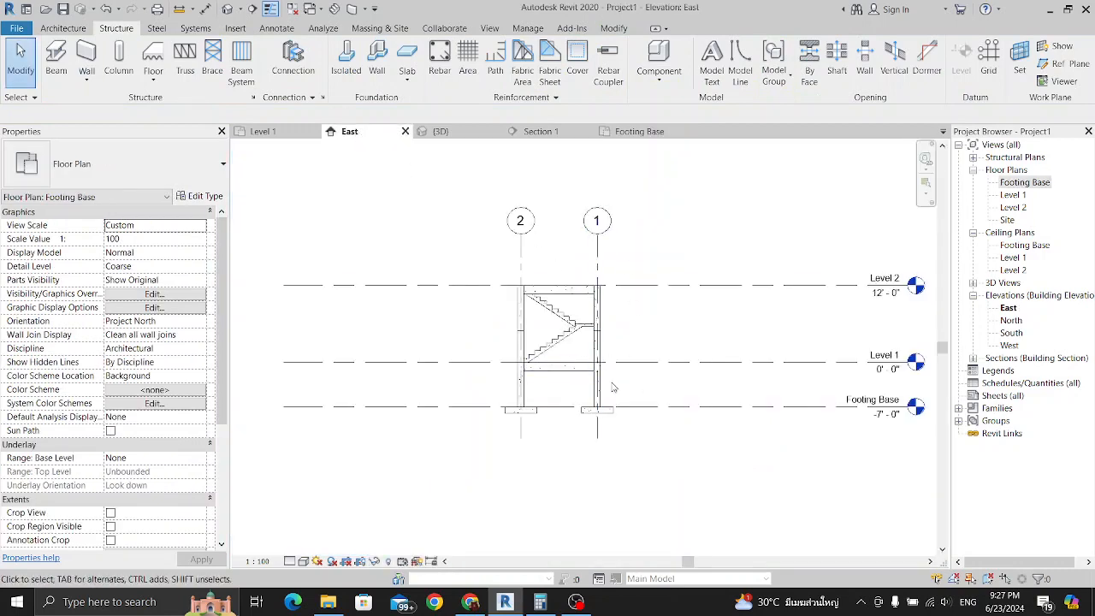
scroll(611, 435, down, 3)
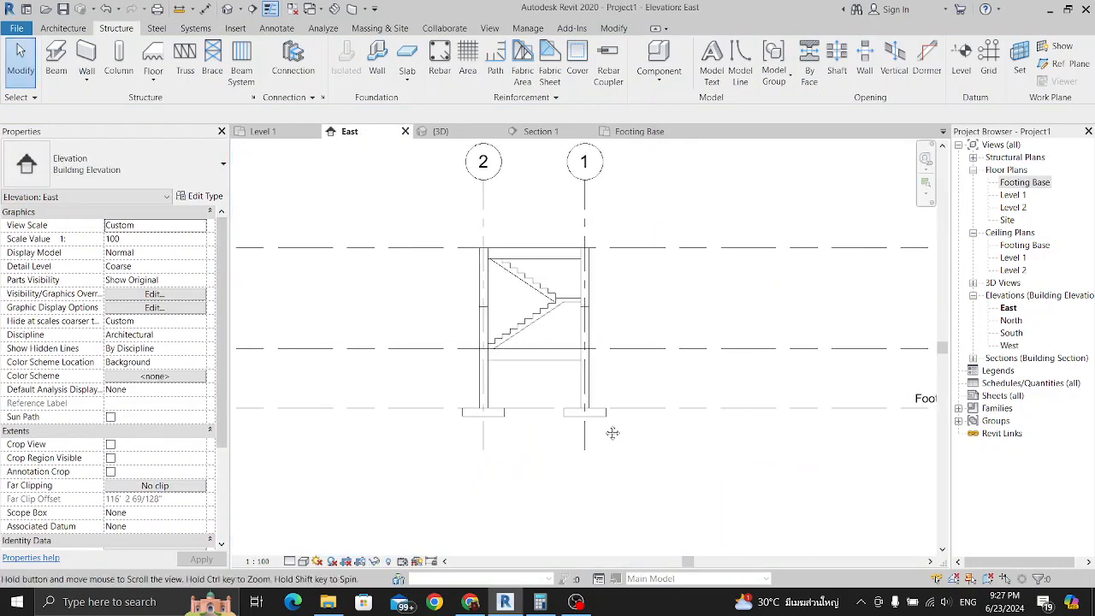
scroll(468, 472, up, 3)
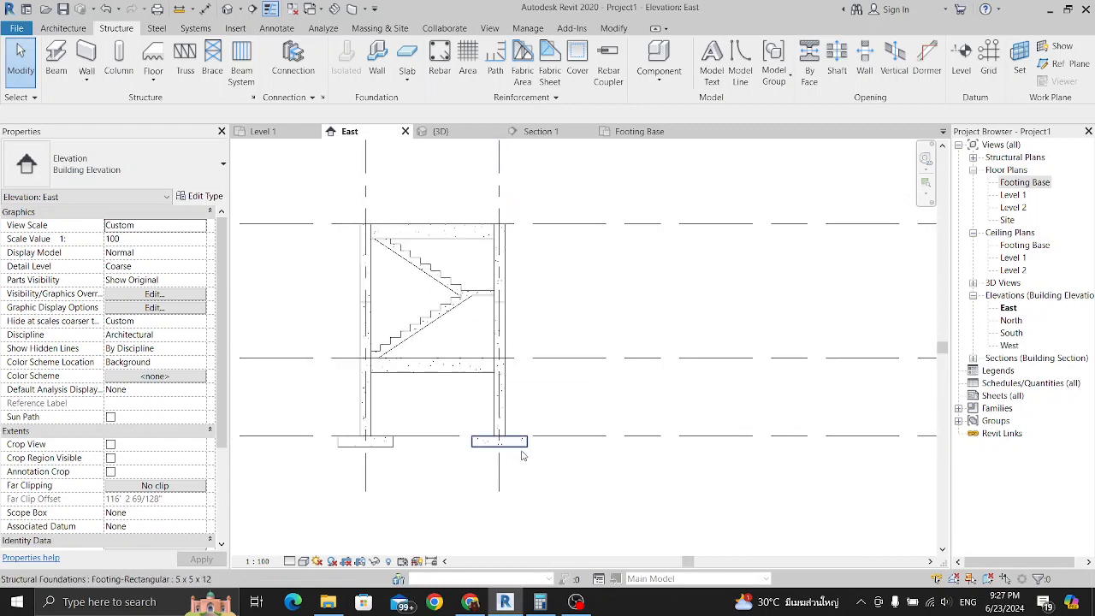
scroll(519, 453, down, 3)
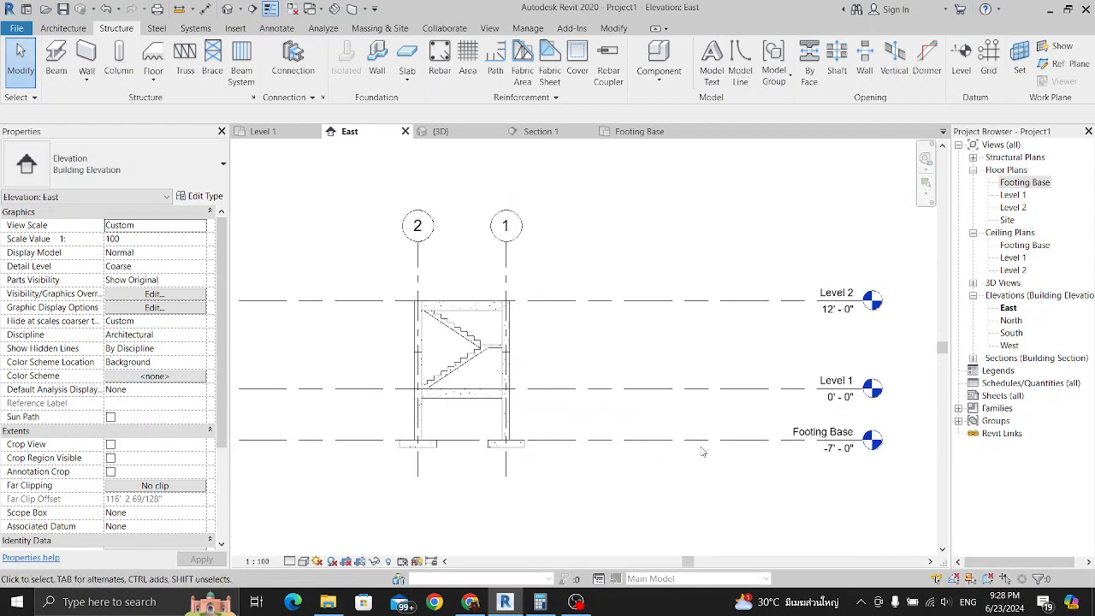
scroll(515, 454, up, 3)
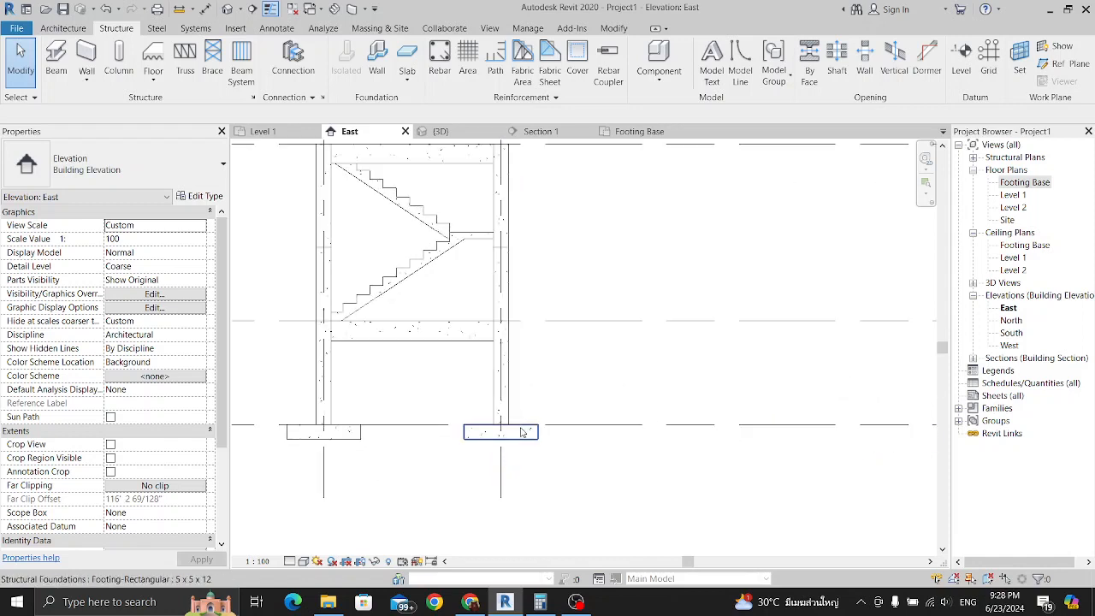
scroll(522, 432, down, 3)
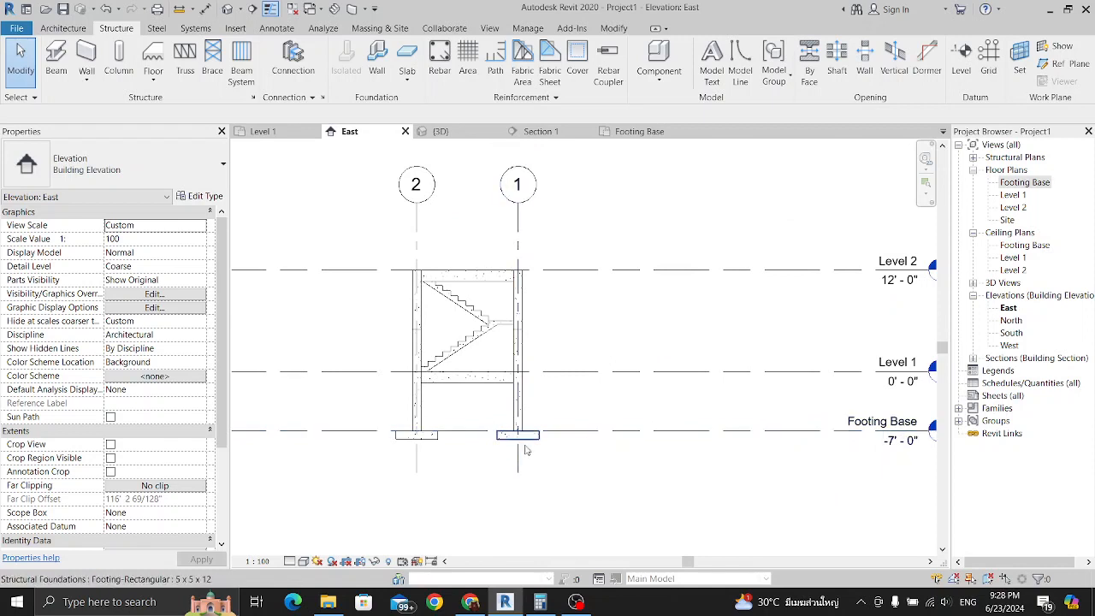
scroll(526, 451, up, 2)
middle_drag(540, 453, 545, 453)
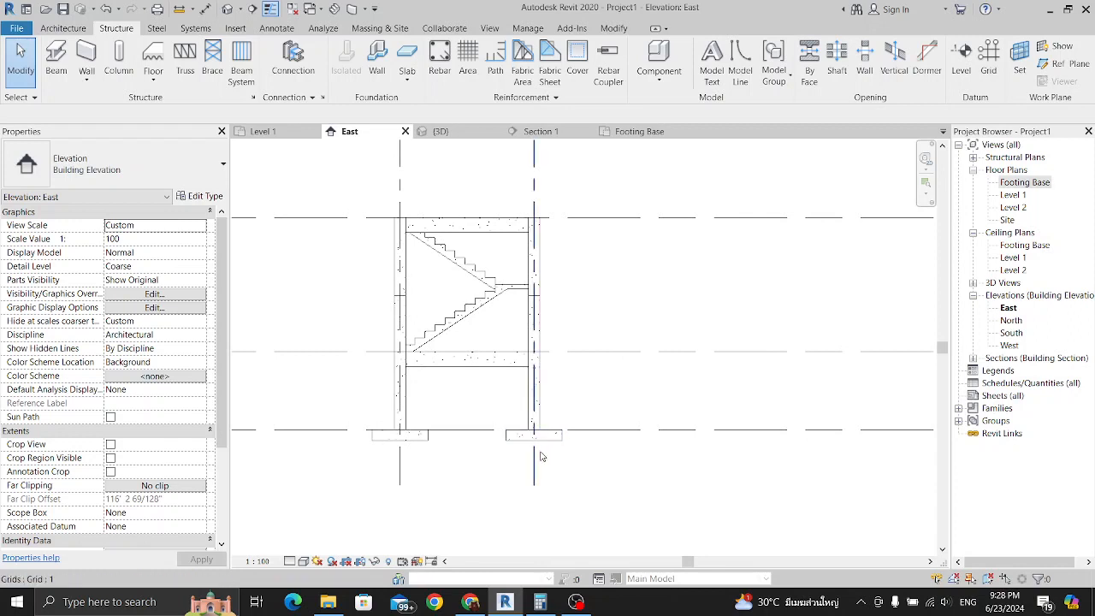
- Try to raise all 5 x 5 x 12 footings in the entire project with a height offset of 1' from Footing Base
click(548, 443)
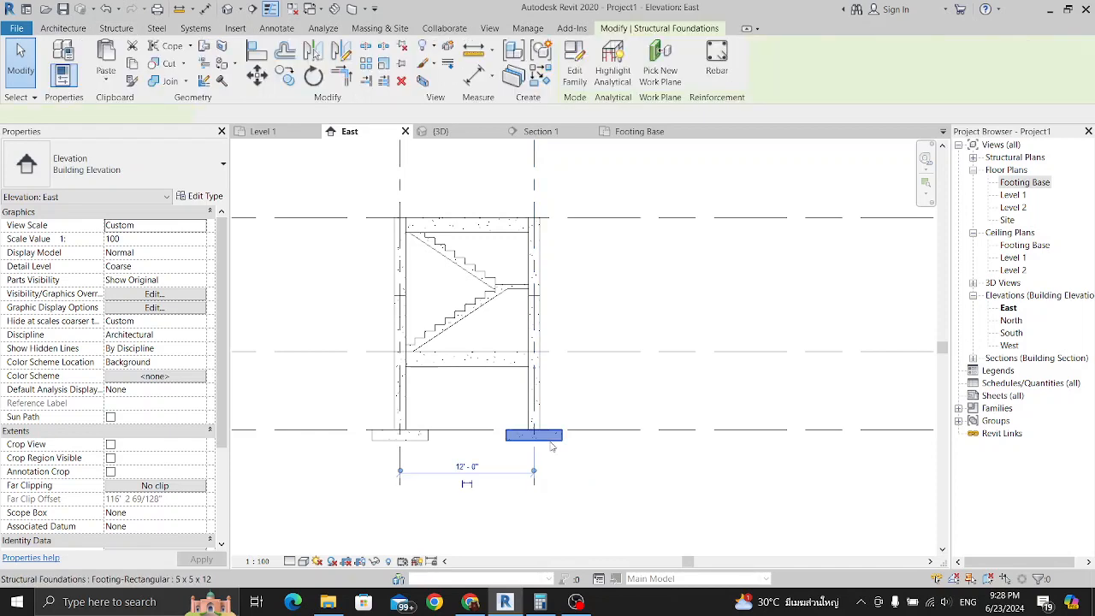
middle_drag(563, 468, 581, 473)
right_click(556, 441)
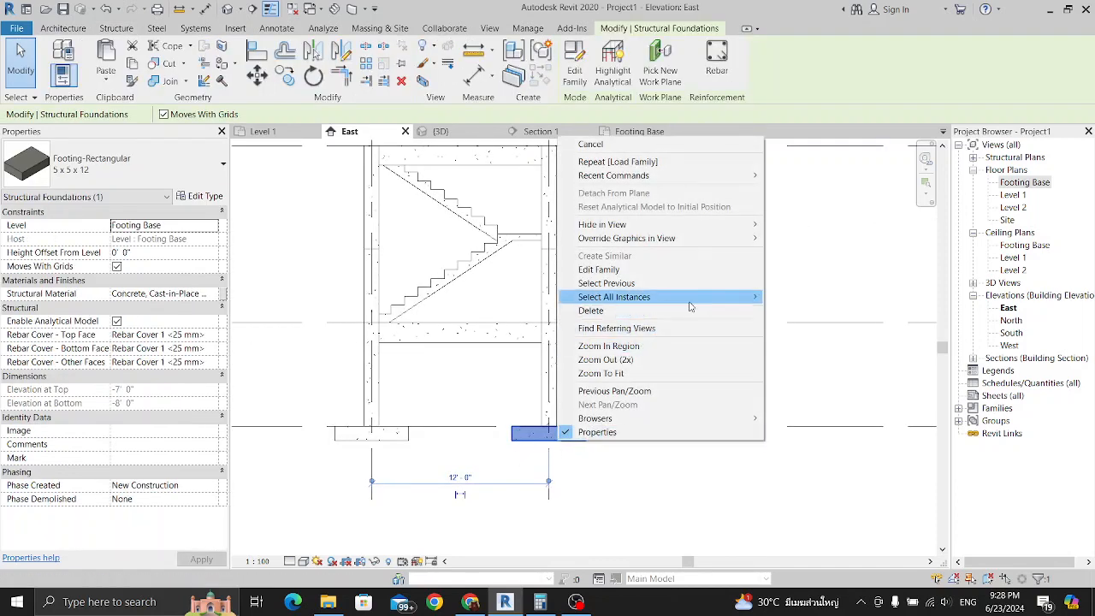
mouse_move(744, 297)
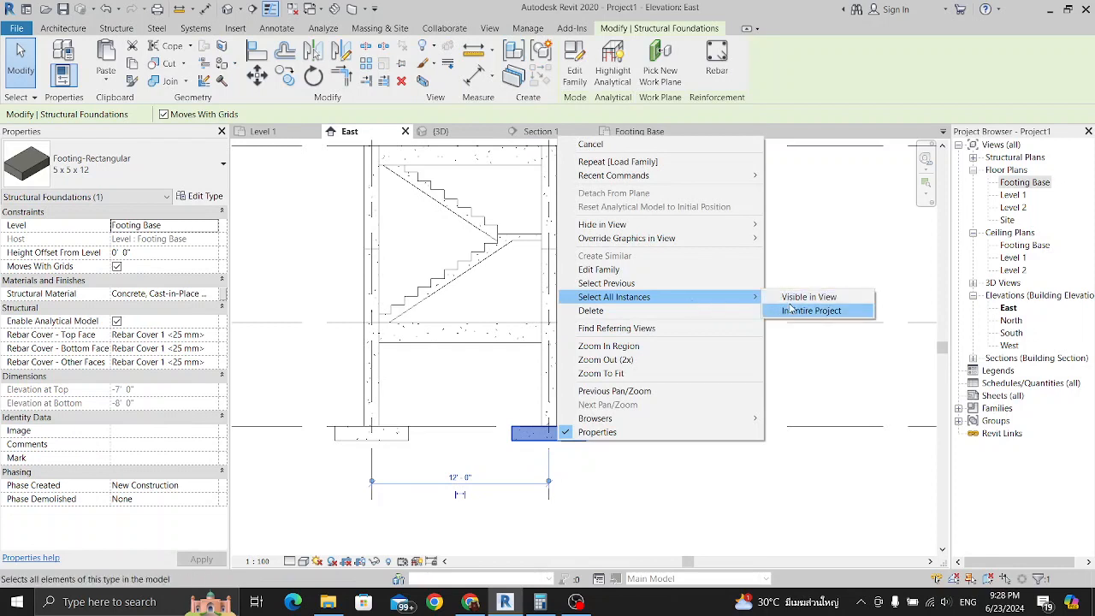
click(800, 311)
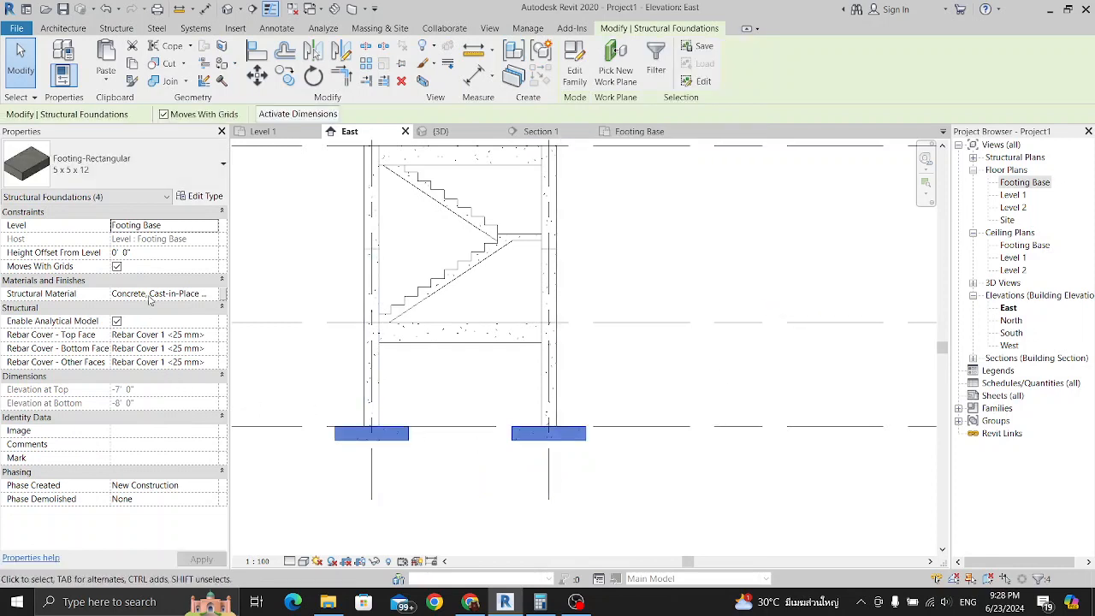
click(143, 253)
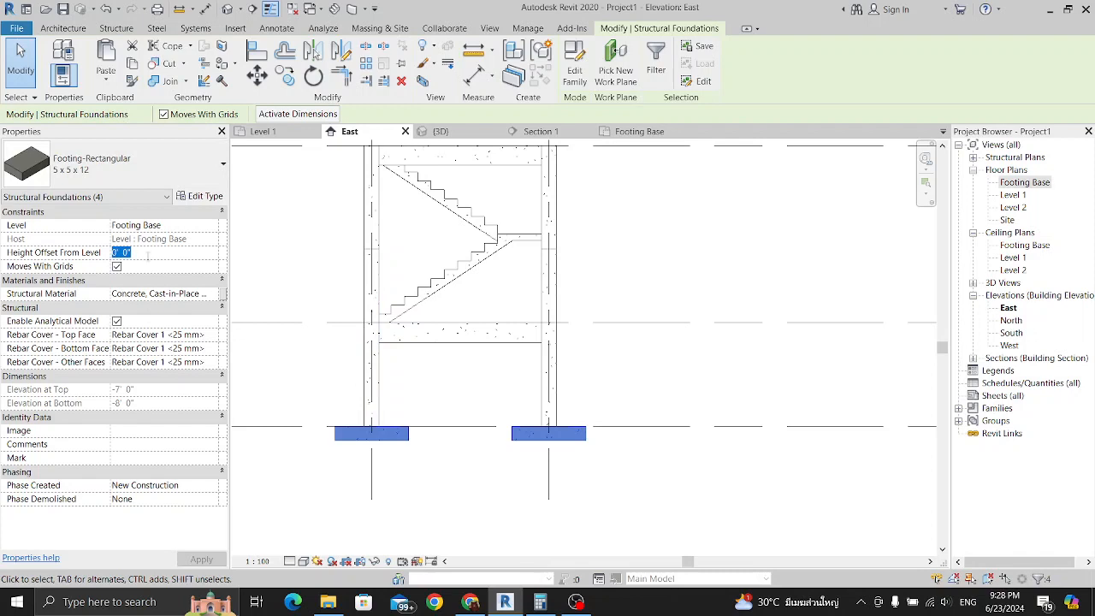
text(1)
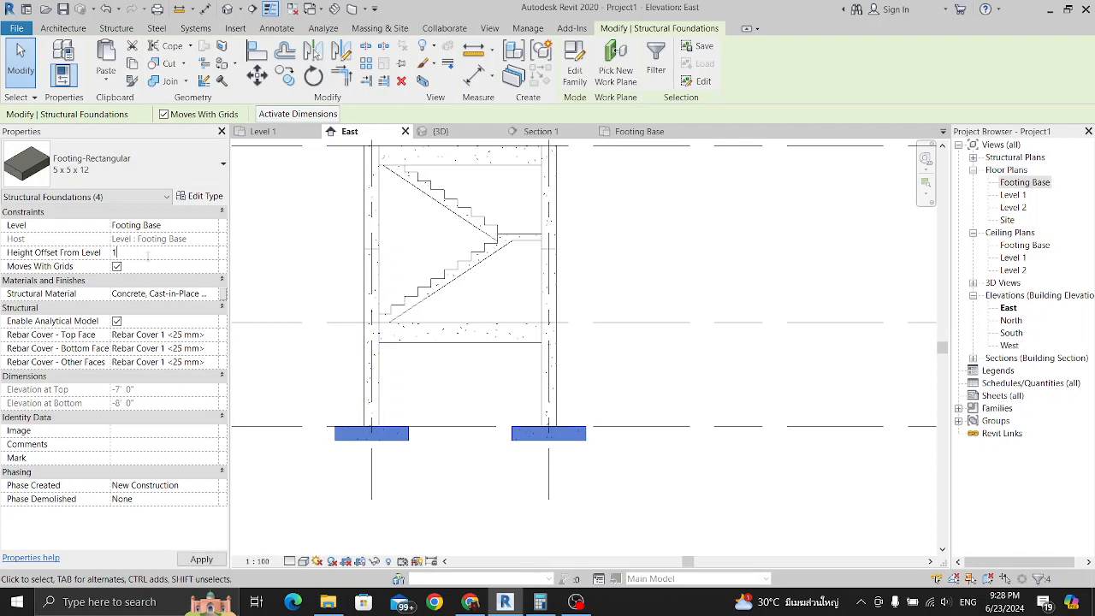
key(Return)
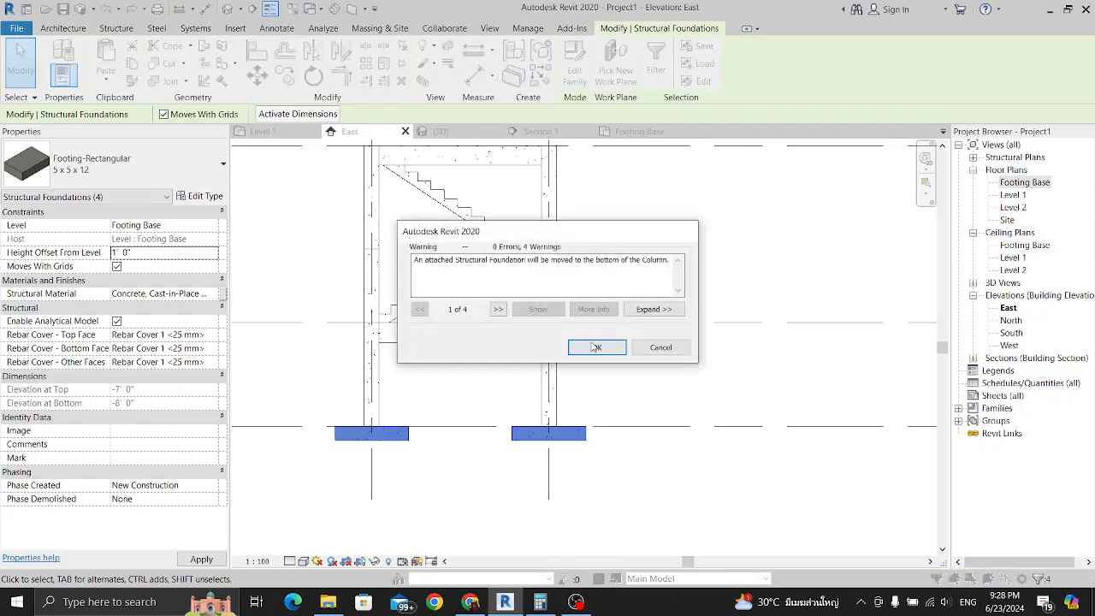
click(596, 348)
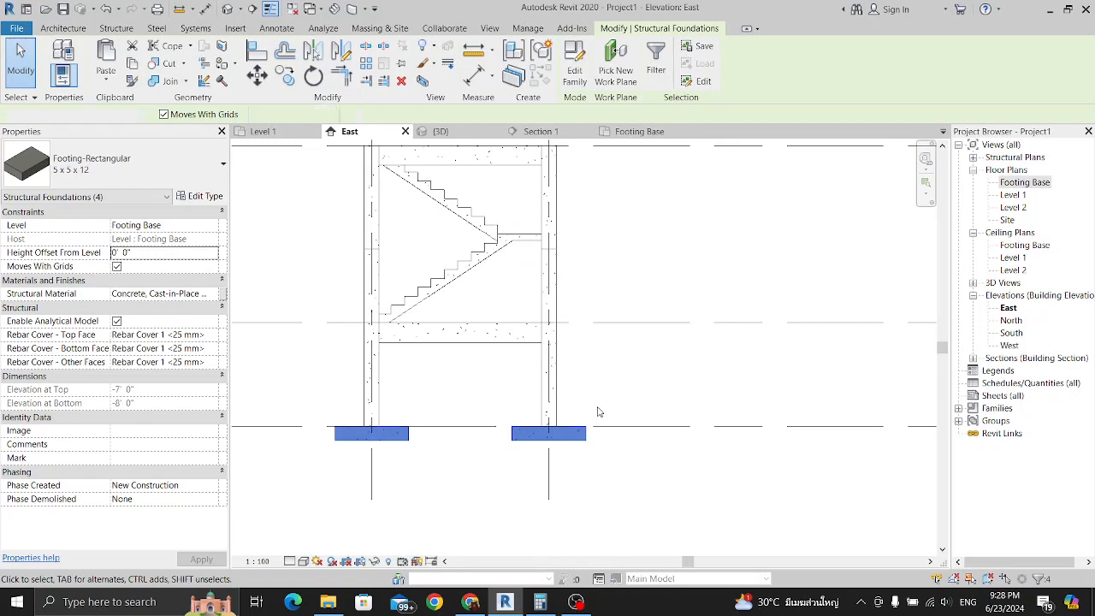
click(597, 410)
- Set the base offset of all 12 x 12 columns visible in the Footing Base plan to 1', letting the attached footings move along
scroll(522, 400, down, 1)
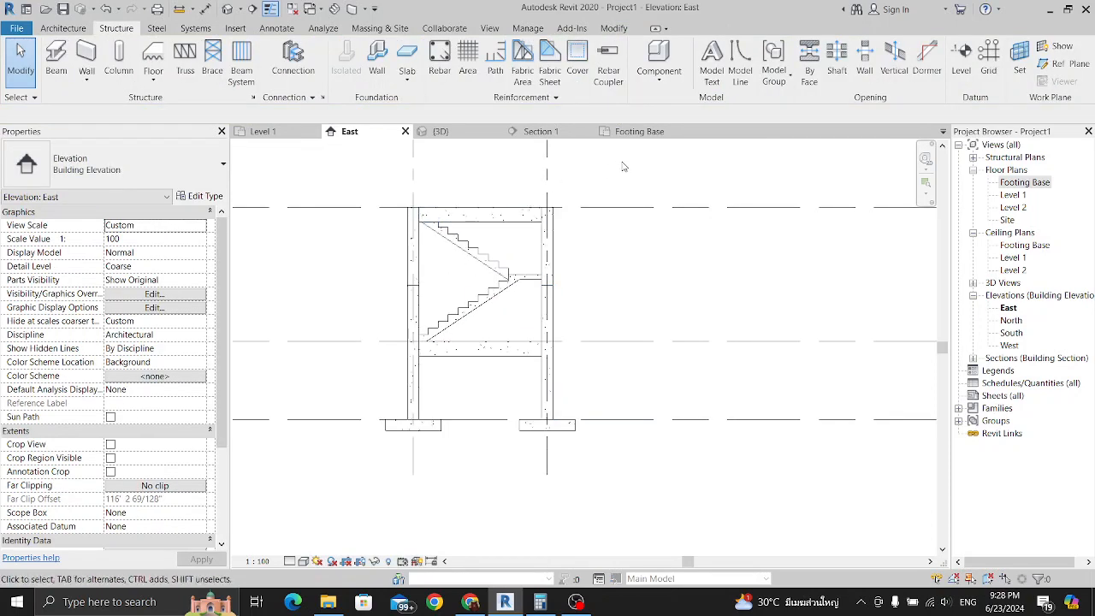
scroll(557, 395, up, 1)
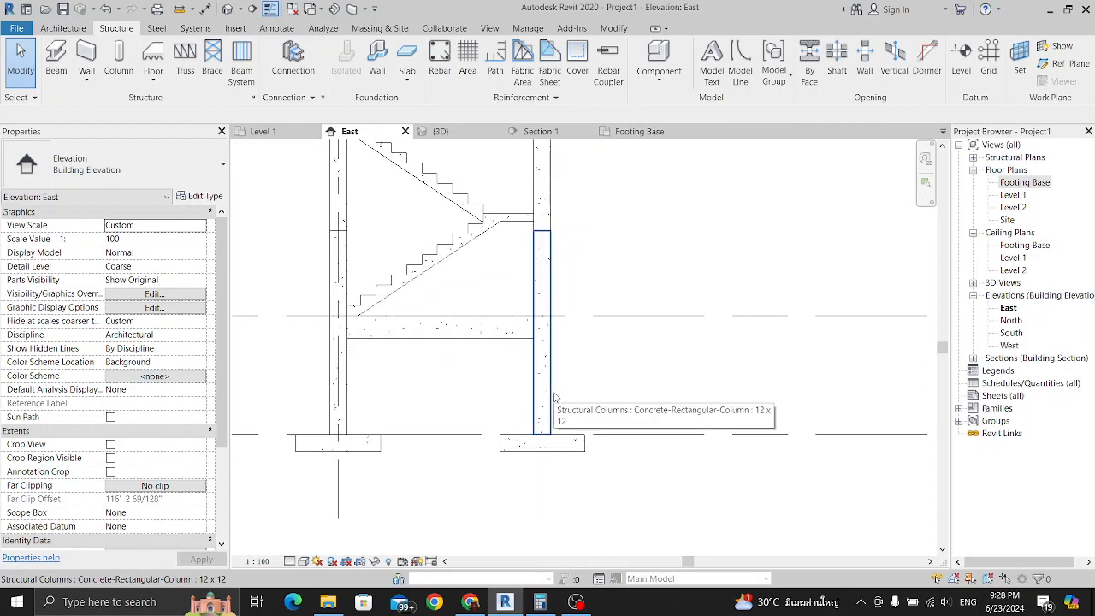
click(553, 397)
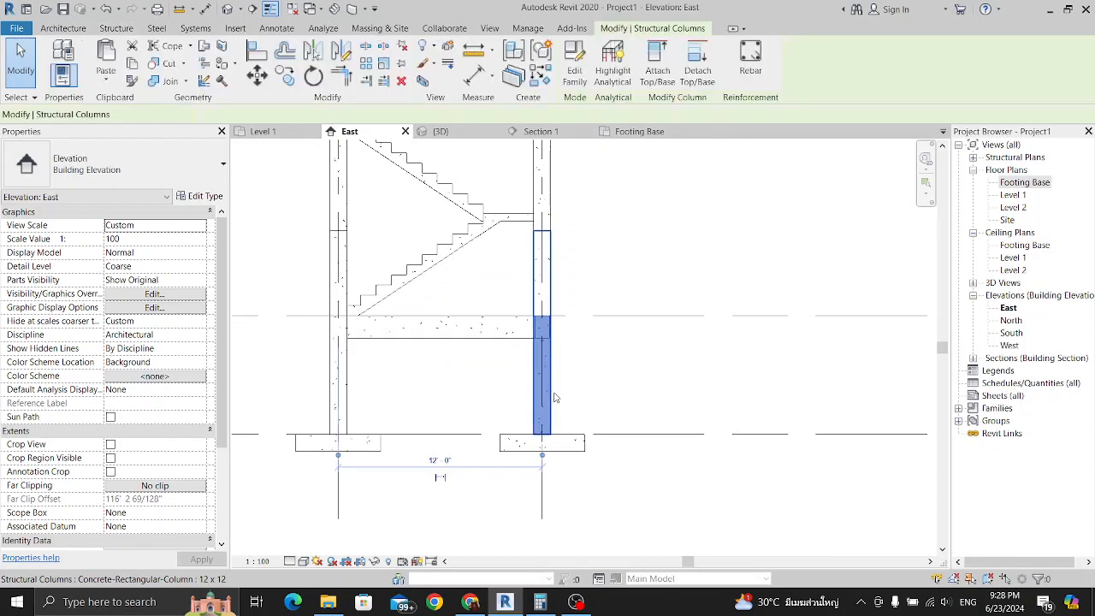
click(616, 380)
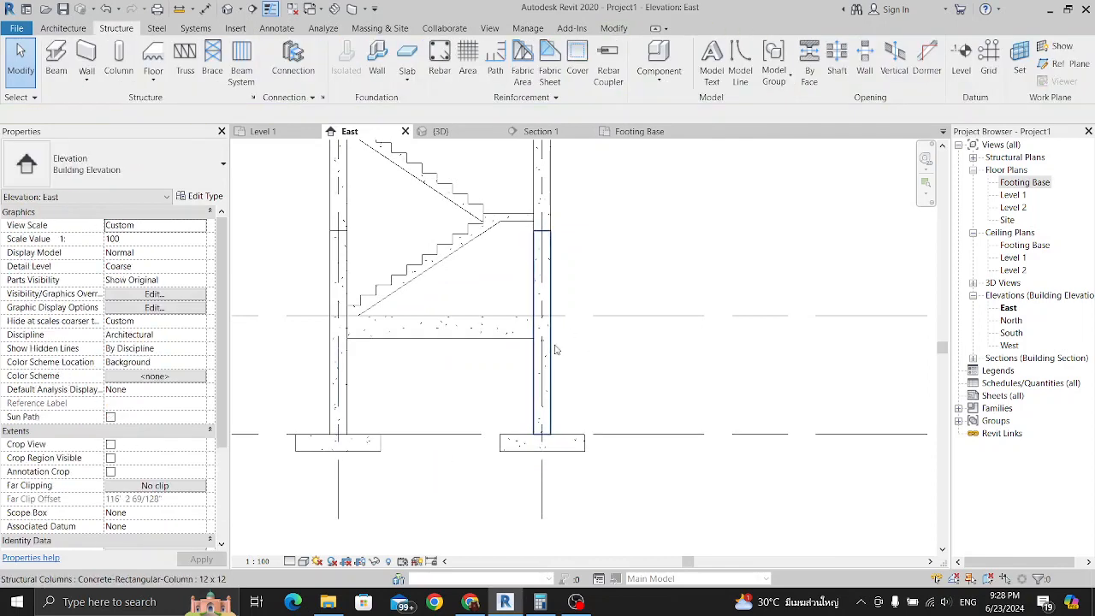
click(634, 131)
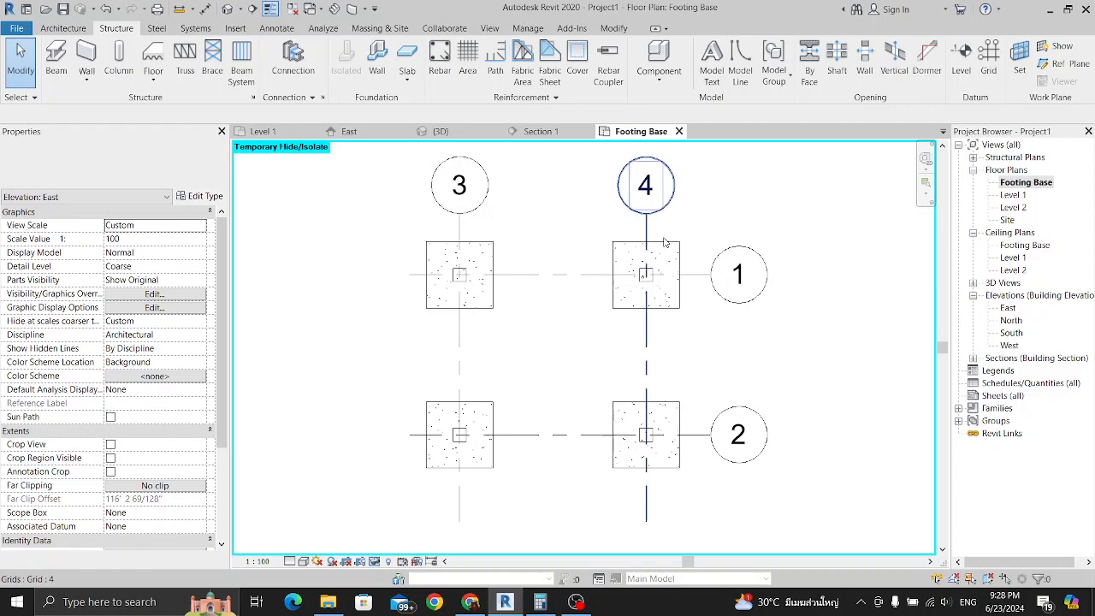
right_click(459, 279)
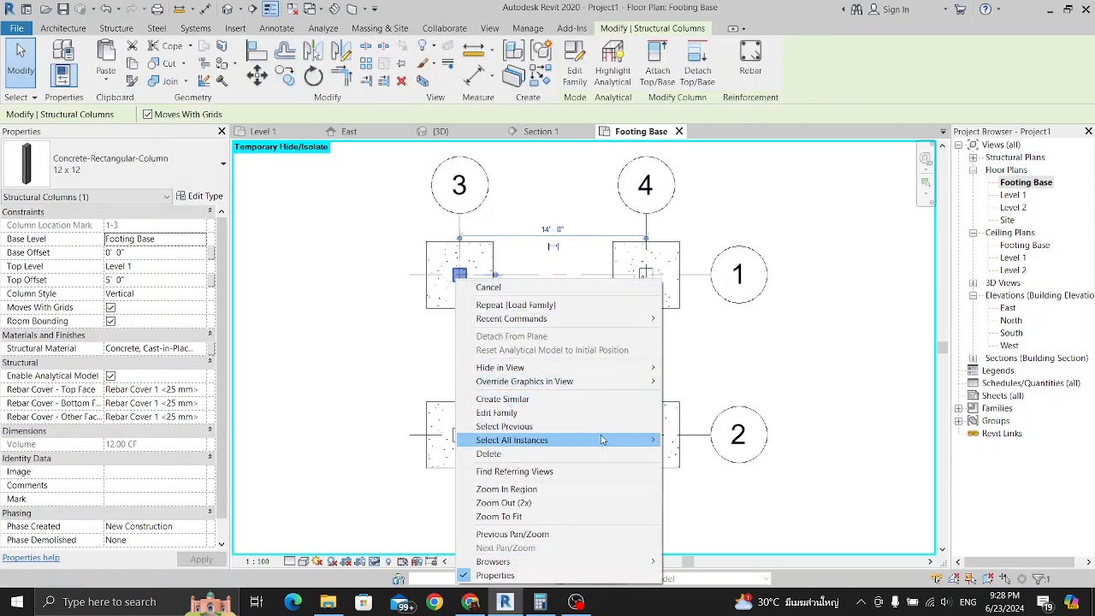
mouse_move(650, 440)
click(705, 439)
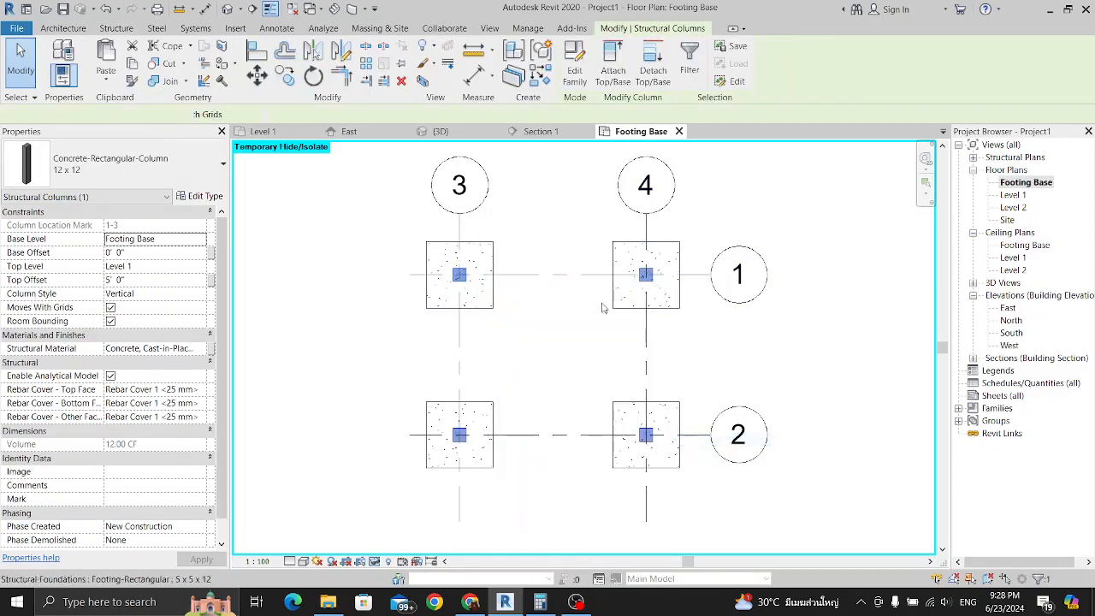
click(137, 252)
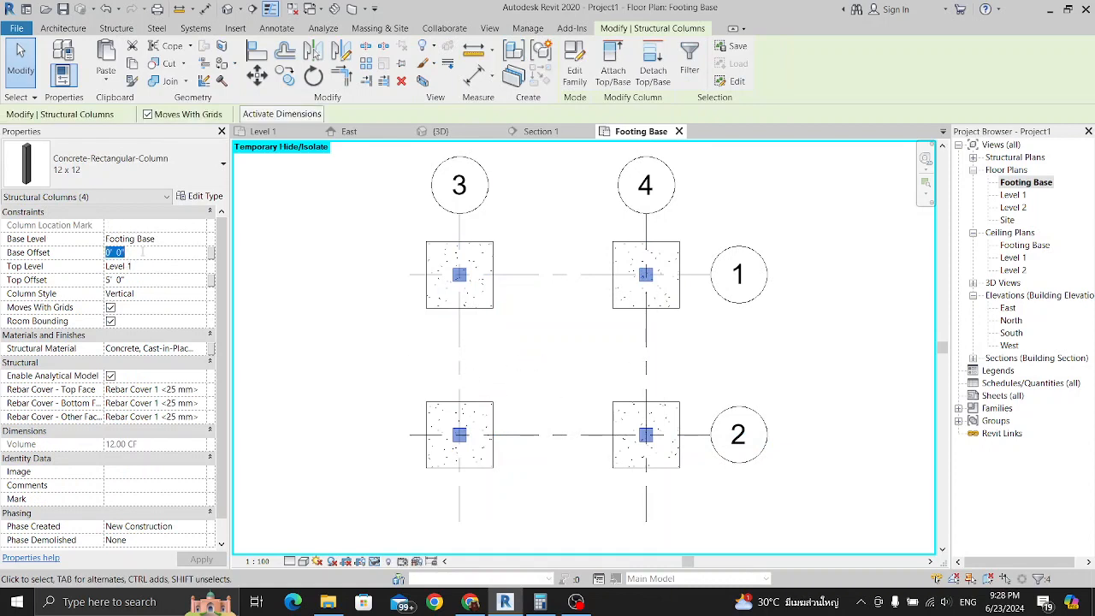
text(1)
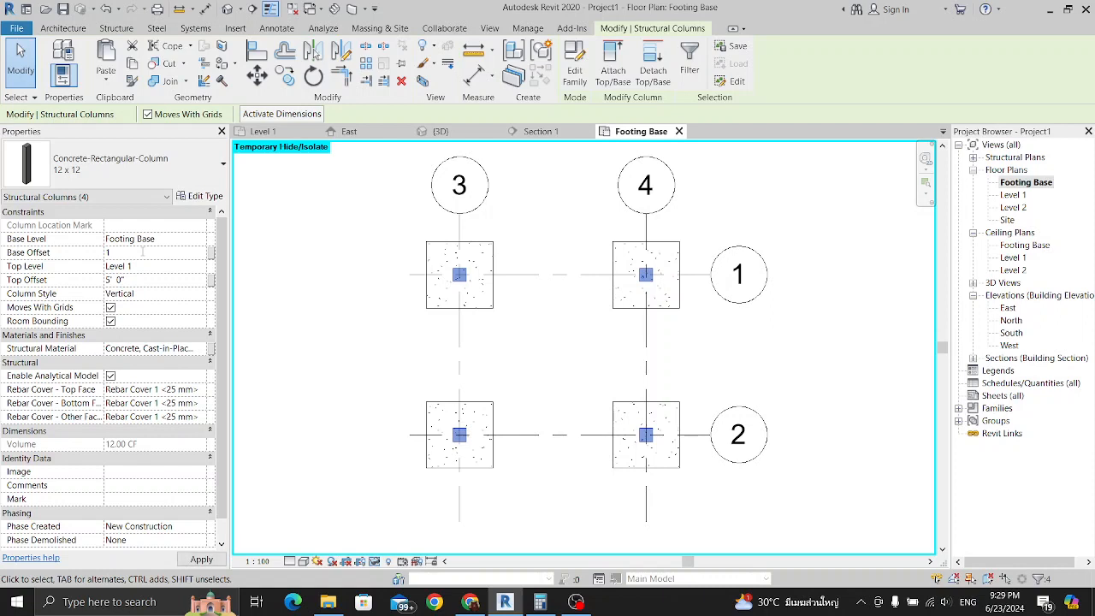
key(Return)
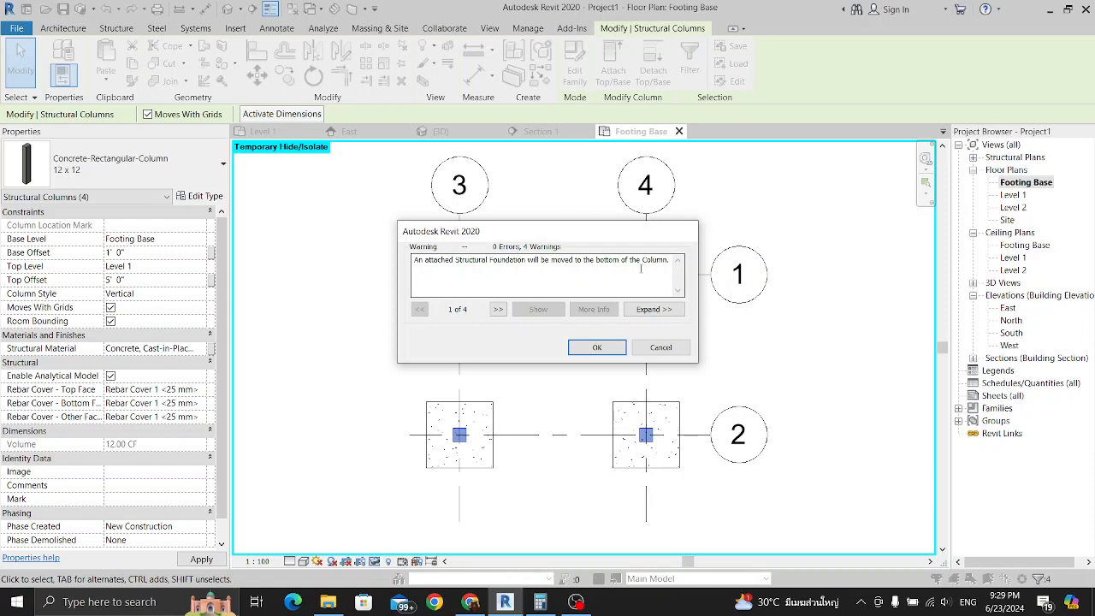
click(597, 347)
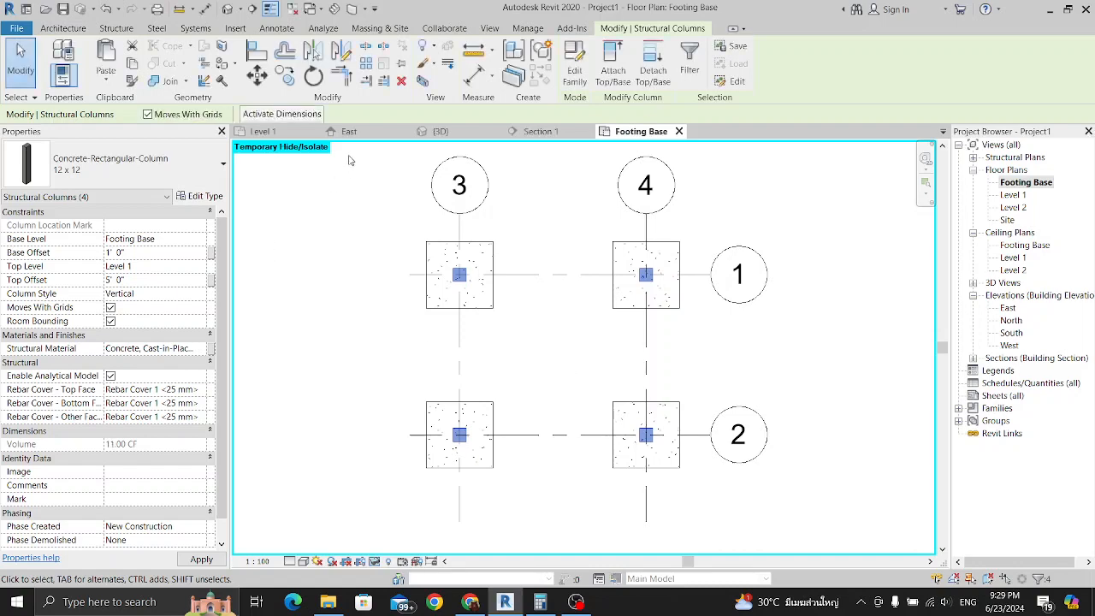
- Examine in the East elevation how the footings and column bottoms sit relative to the Footing Base level
key(ctrl+Tab)
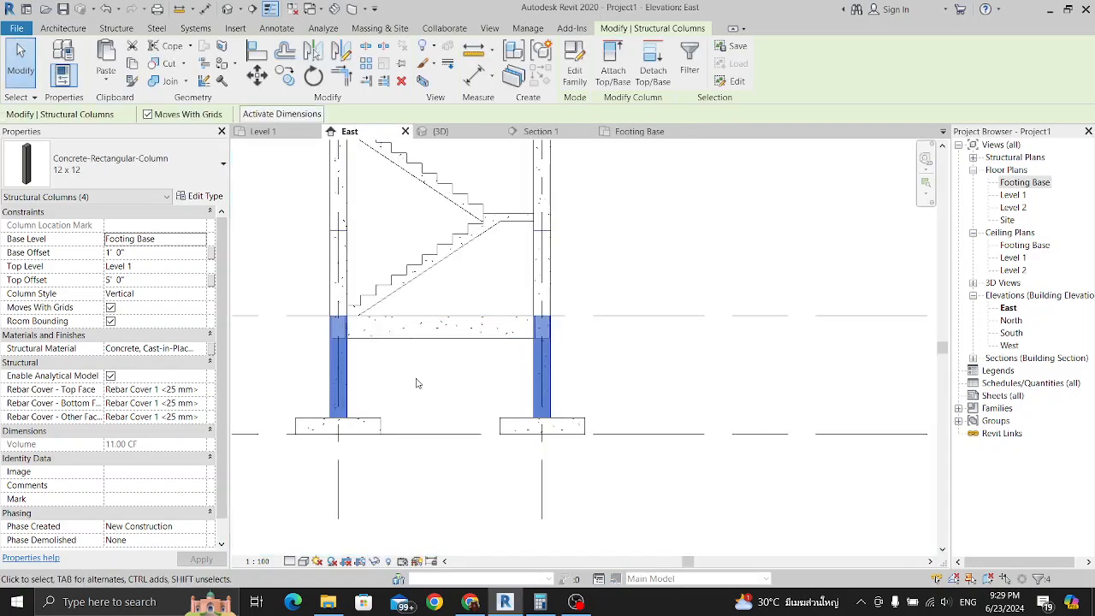
click(634, 541)
scroll(556, 453, down, 2)
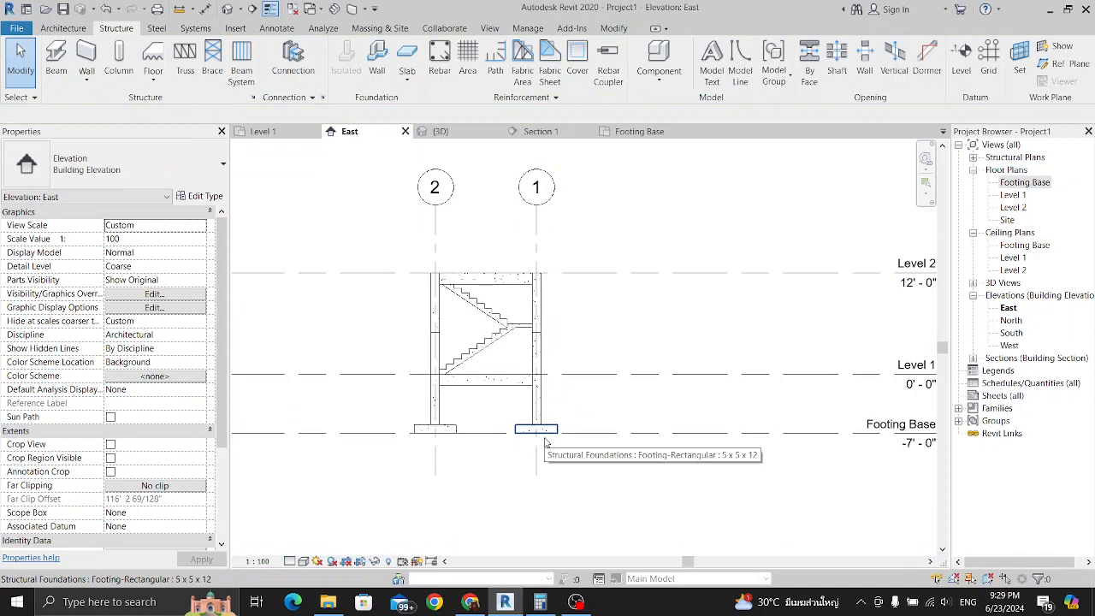
scroll(548, 441, up, 2)
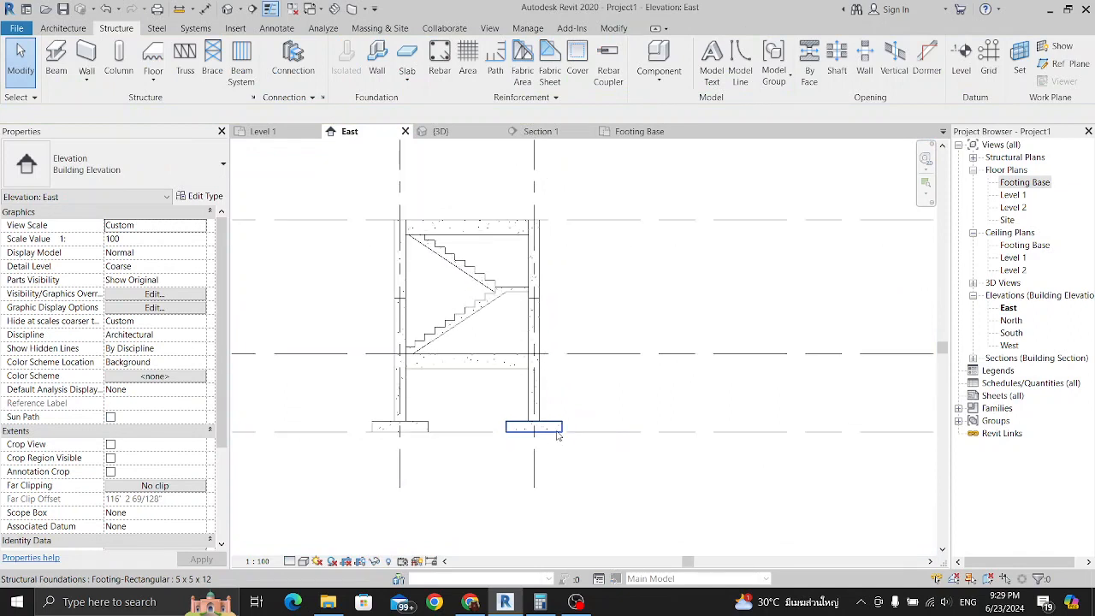
scroll(554, 438, up, 1)
scroll(558, 436, down, 2)
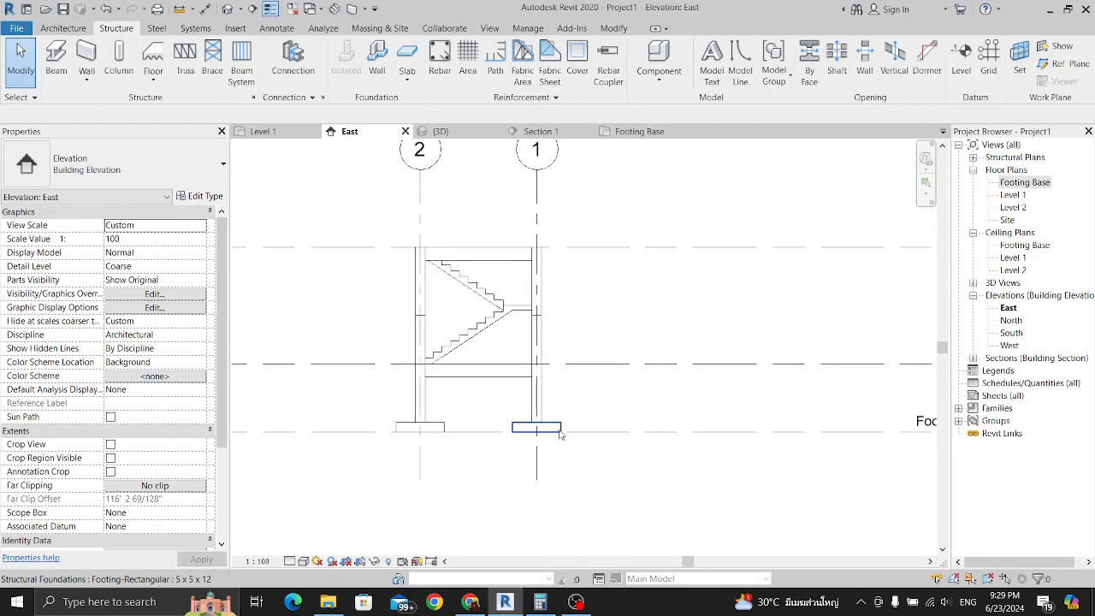
middle_drag(773, 452, 691, 437)
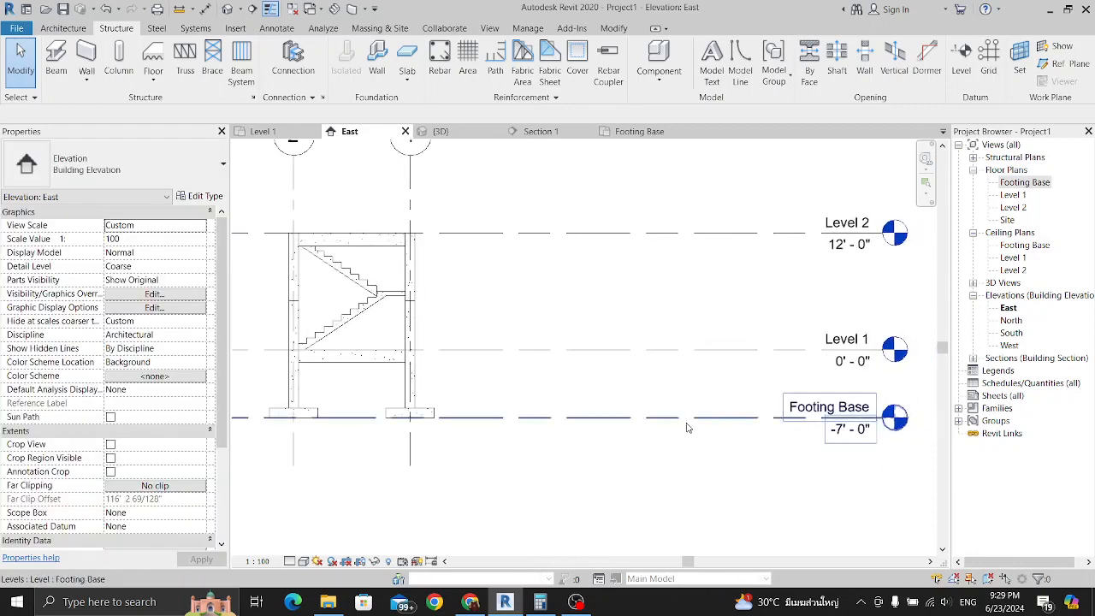
scroll(666, 427, down, 2)
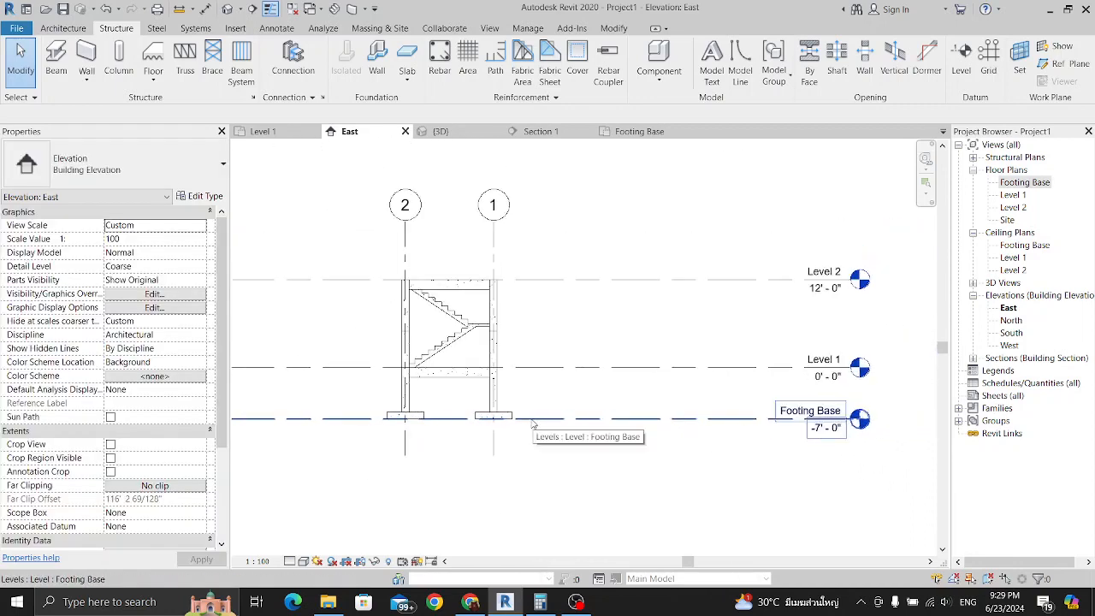
scroll(523, 417, up, 2)
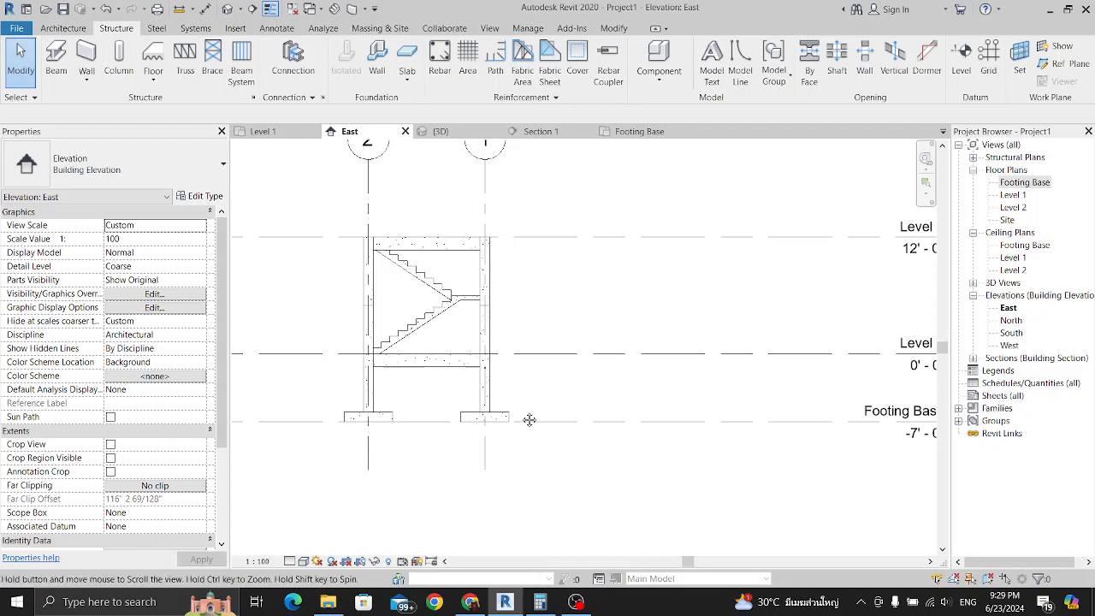
middle_drag(523, 416, 556, 430)
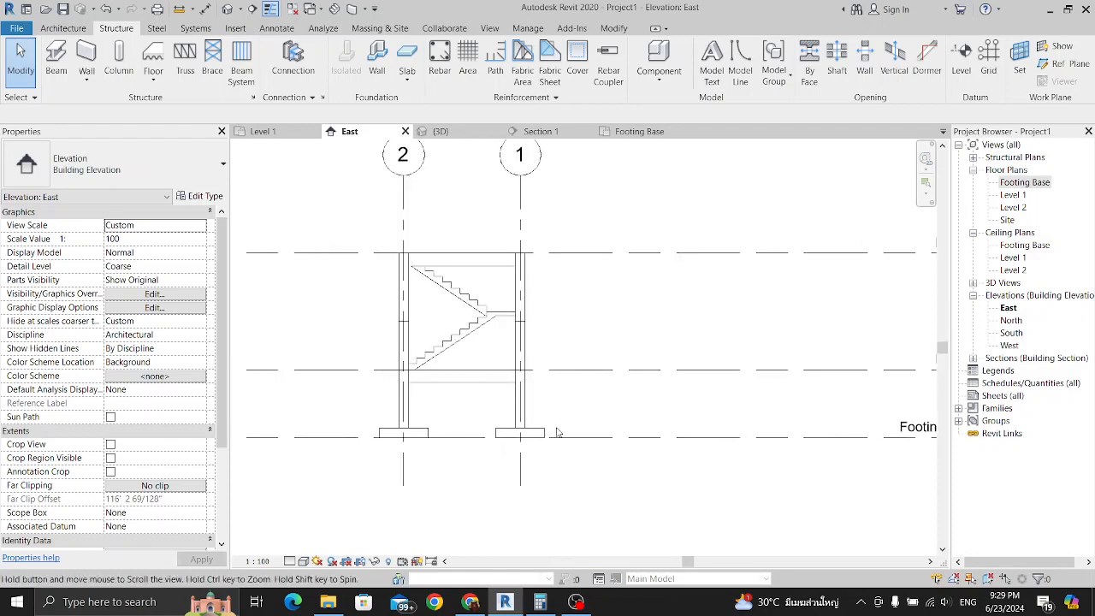